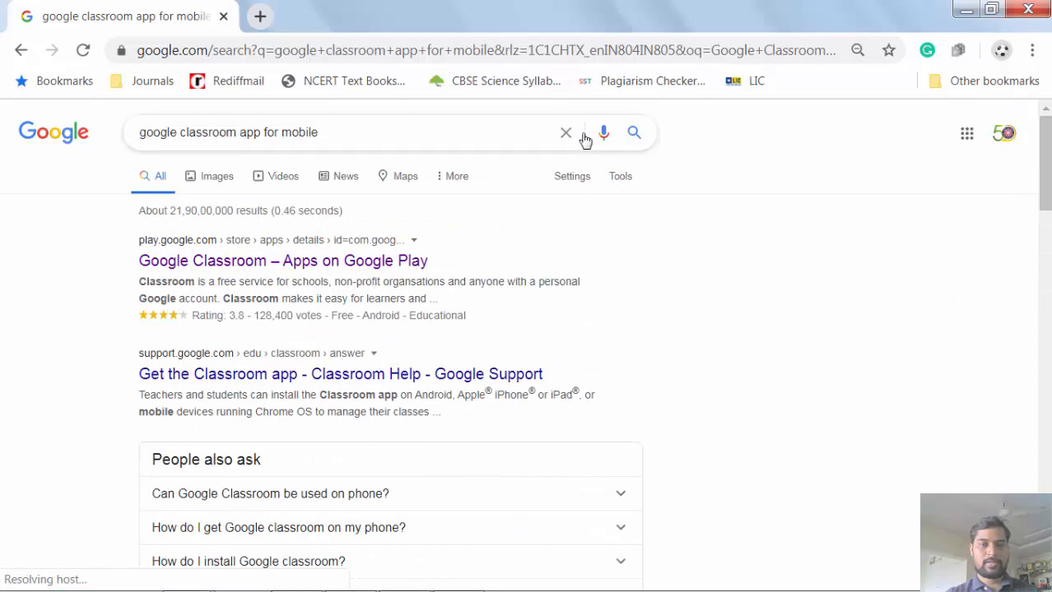
- Search Google for 'google classroom' and open the classroom.google.com site
left_click(432, 134)
key("BackSpace")
key("BackSpace")
key("BackSpace")
key("BackSpace")
key("BackSpace")
key("BackSpace")
key("BackSpace")
key("BackSpace")
key("BackSpace")
key("BackSpace")
key("BackSpace")
key("BackSpace")
key("BackSpace")
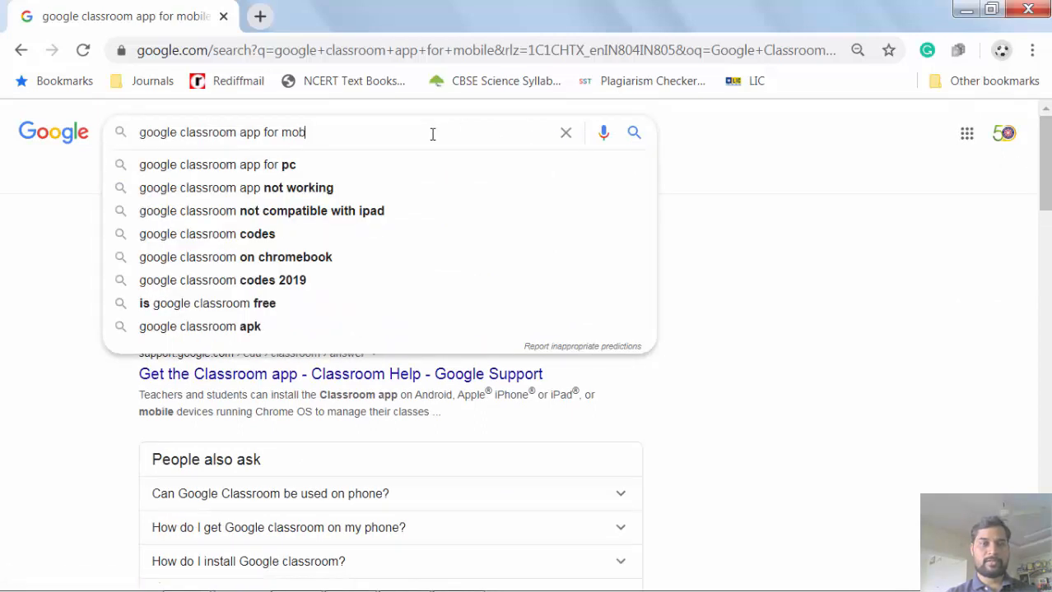
key("BackSpace")
key("BackSpace")
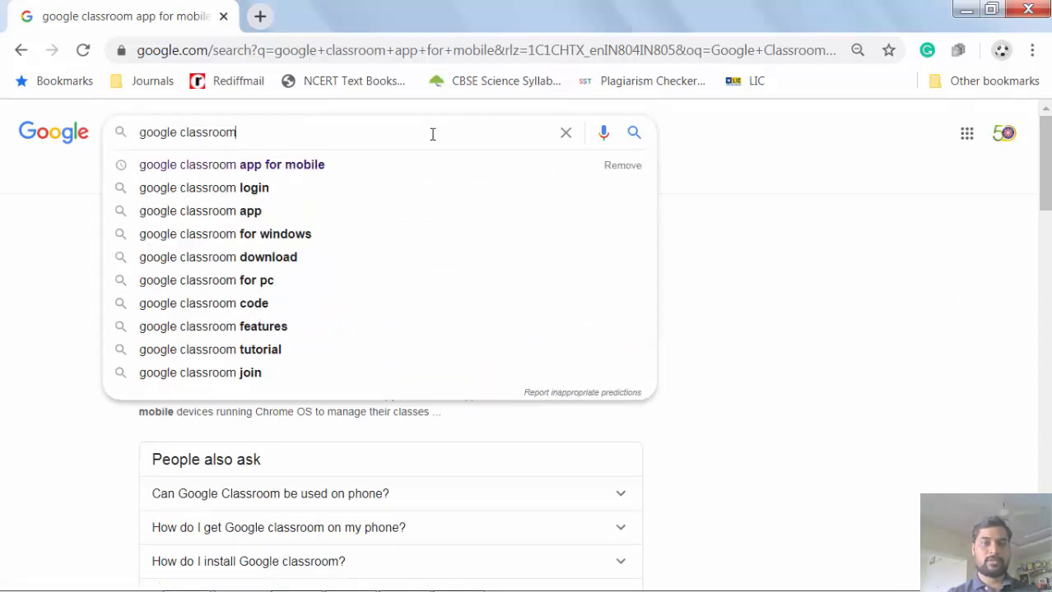
key("Return")
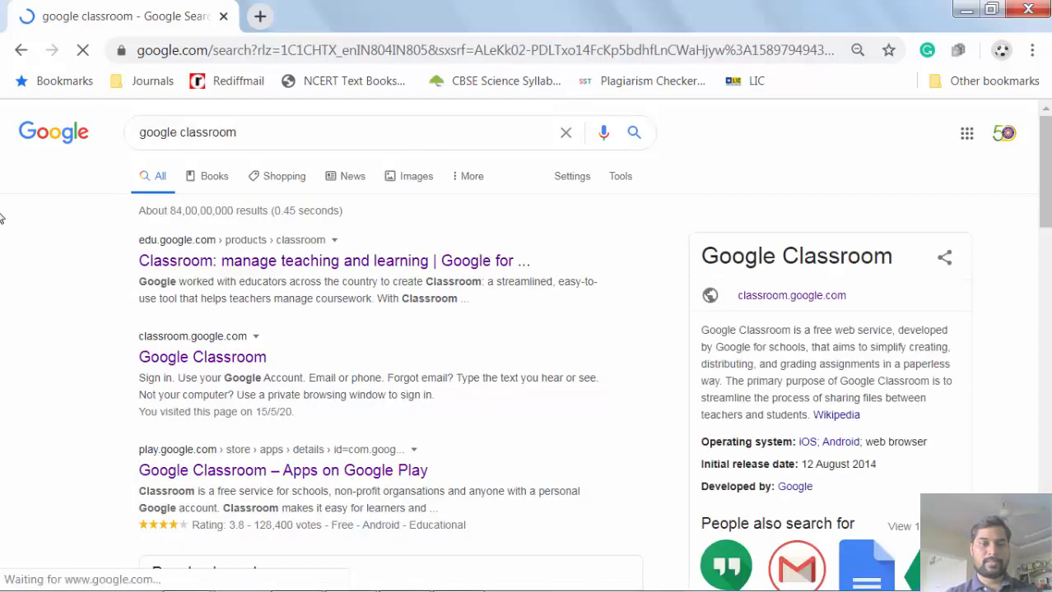
left_click(200, 358)
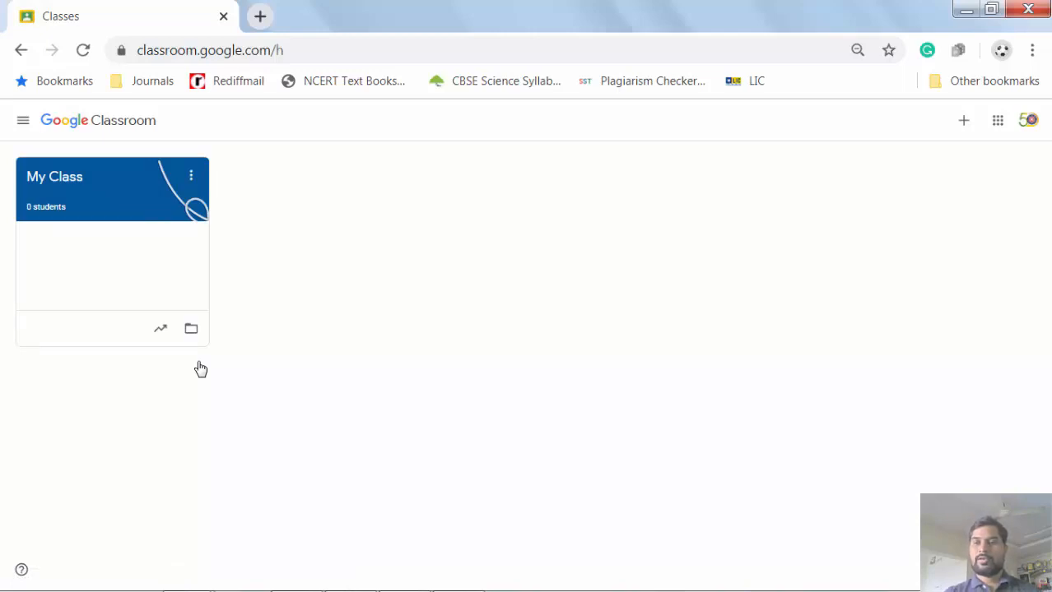
- Start a new class from the + menu and accept the school-use notice
left_click(965, 121)
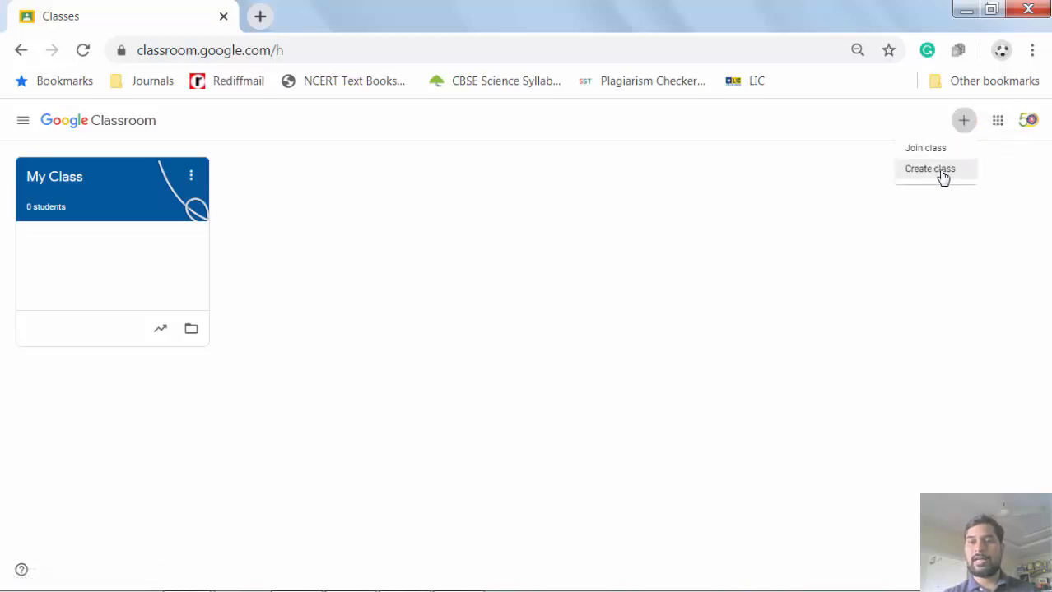
left_click(941, 173)
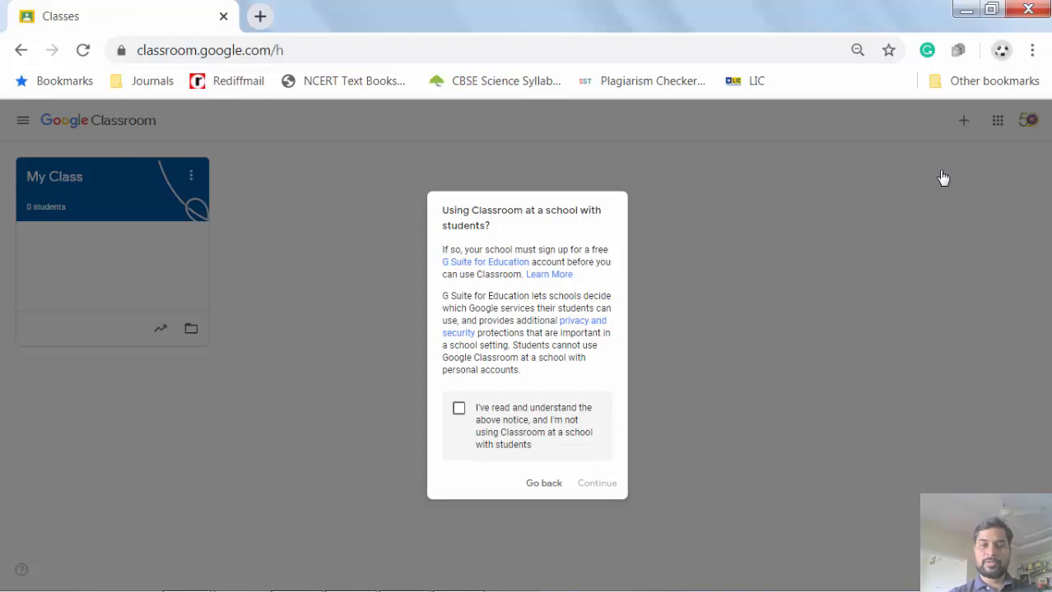
left_click(458, 411)
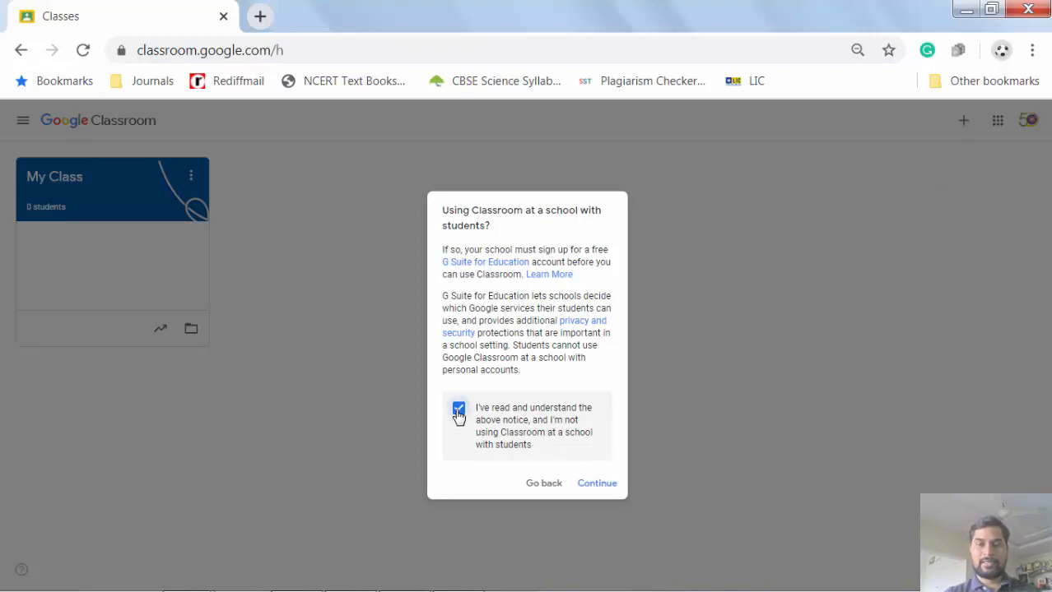
left_click(595, 485)
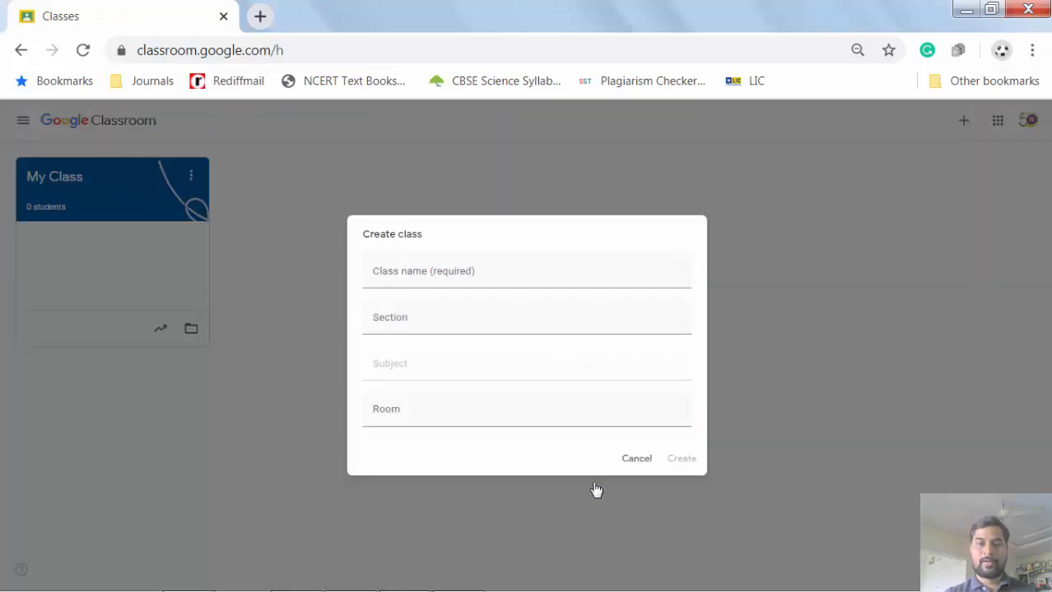
- Enter class name 'My Class Batch 1', section 'Div -A', subject 'Mathematics' and room '12'
left_click(491, 274)
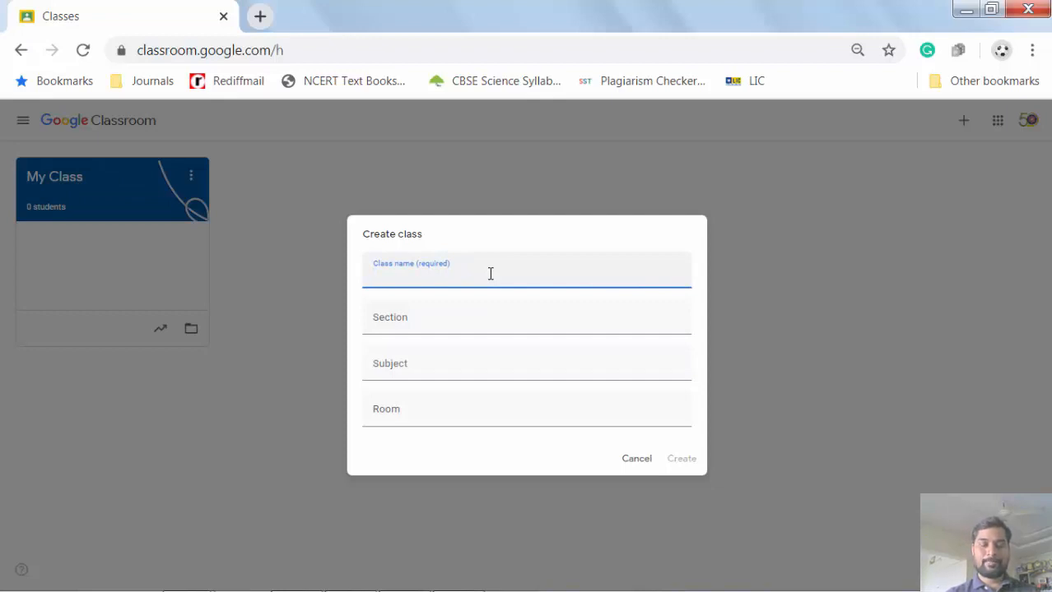
type("My")
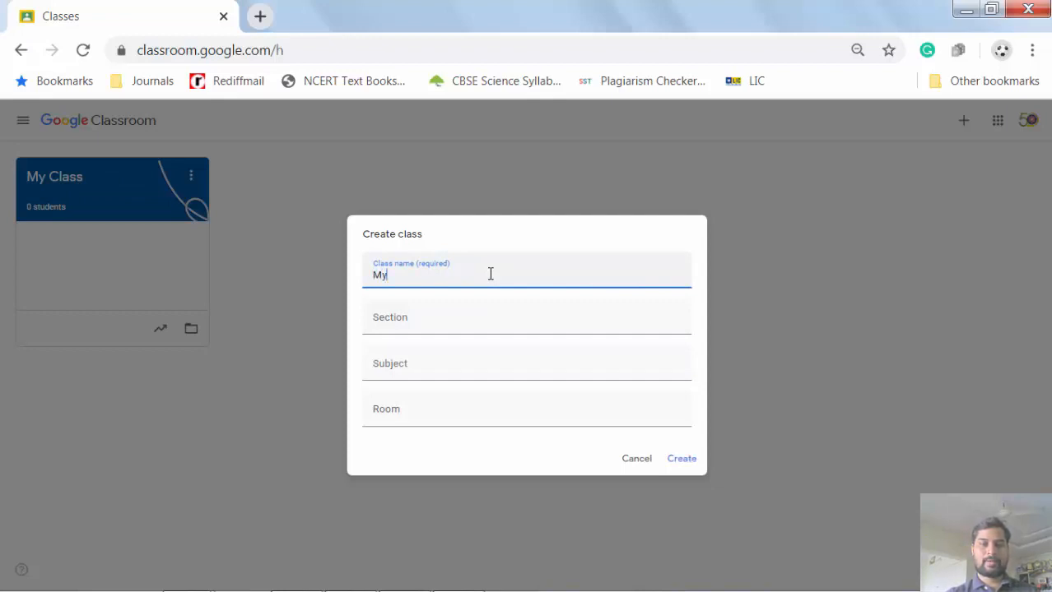
type(" Class Batch ")
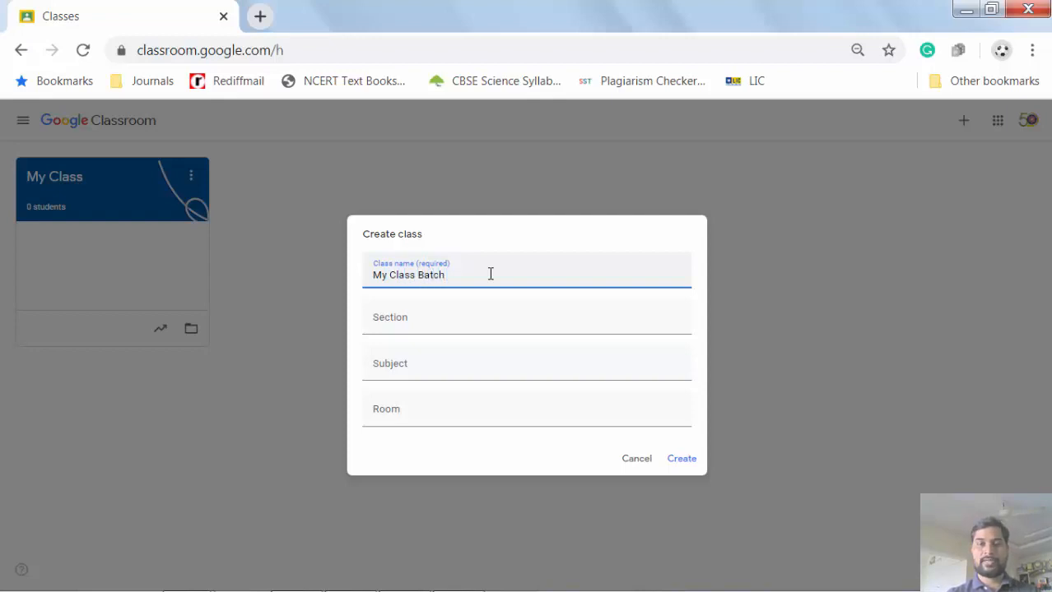
type("1")
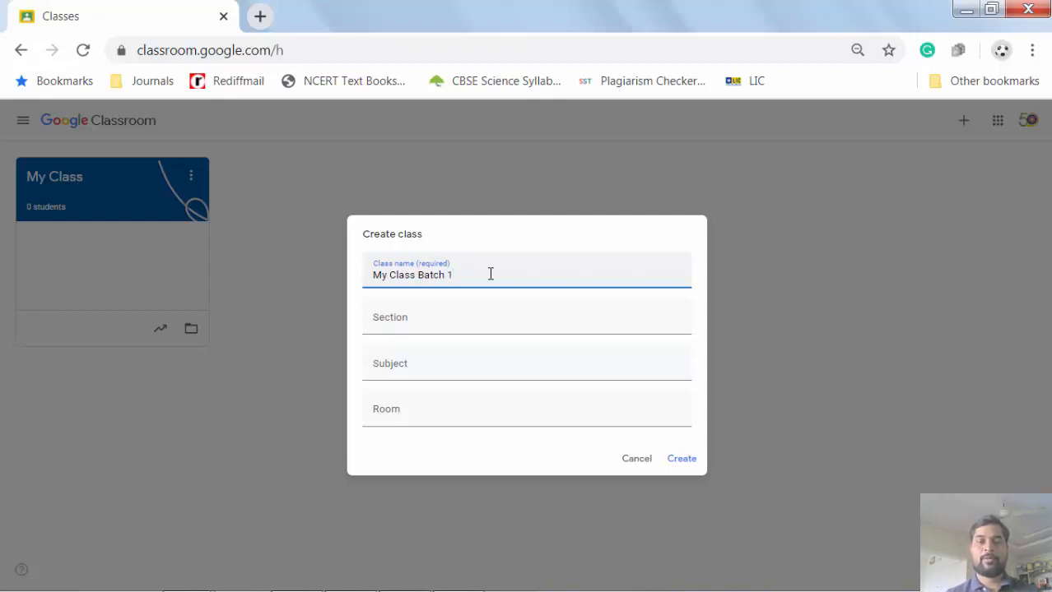
left_click(417, 322)
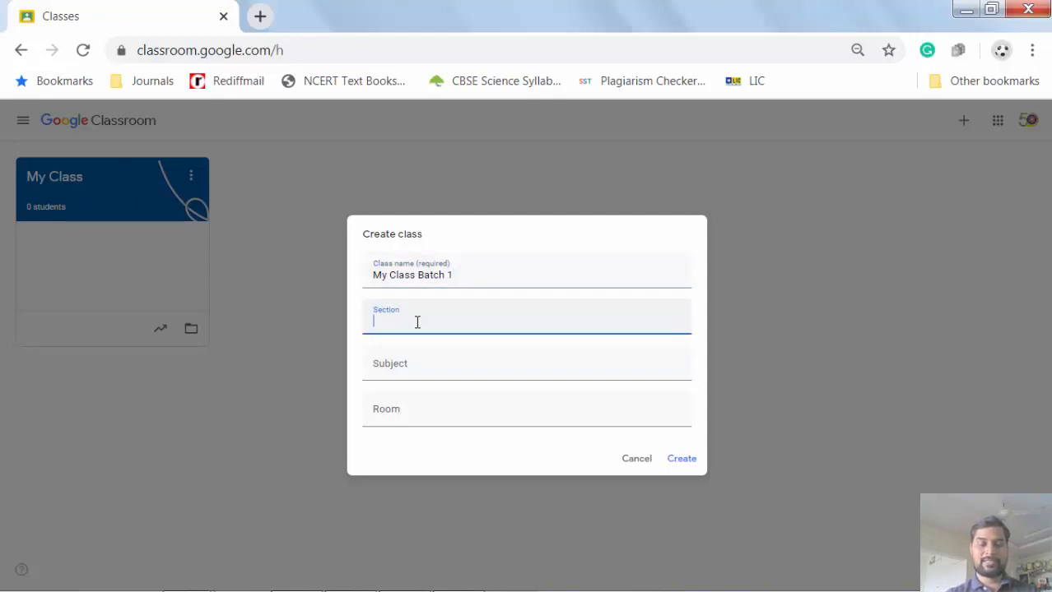
type("Div")
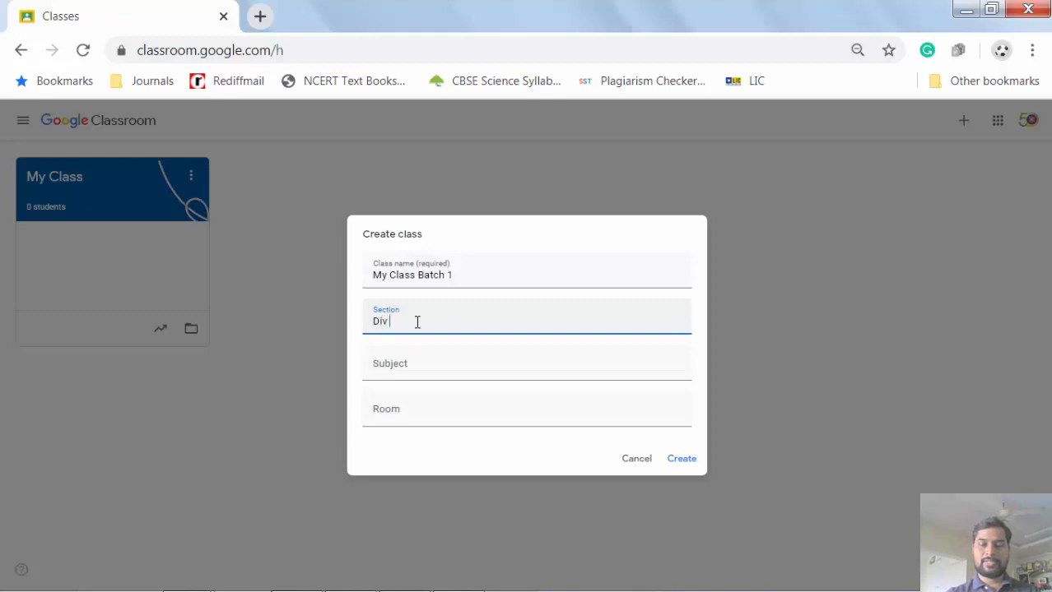
type(" -A")
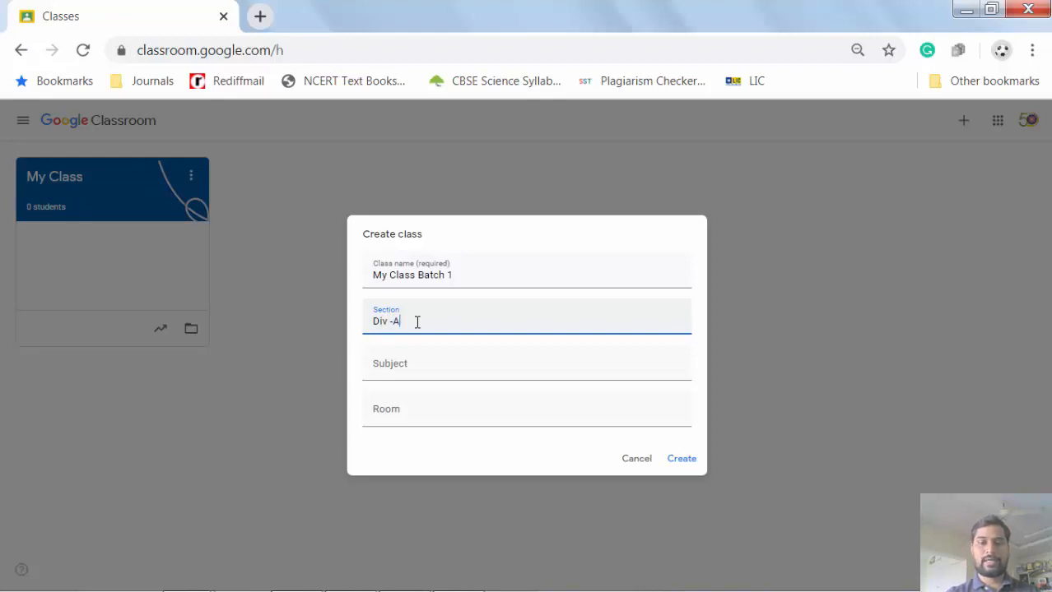
left_click(404, 363)
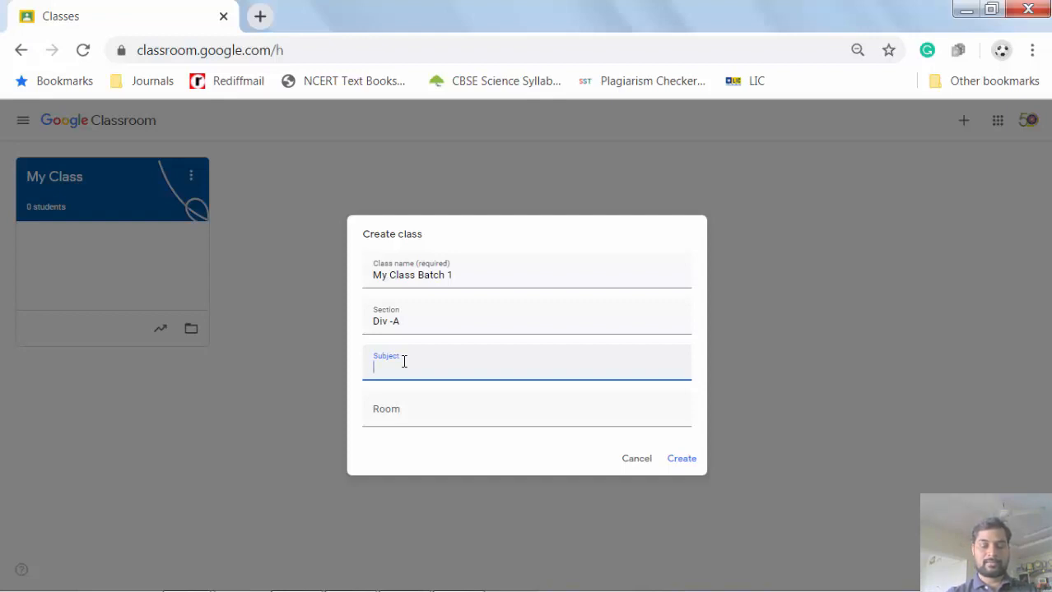
type("M")
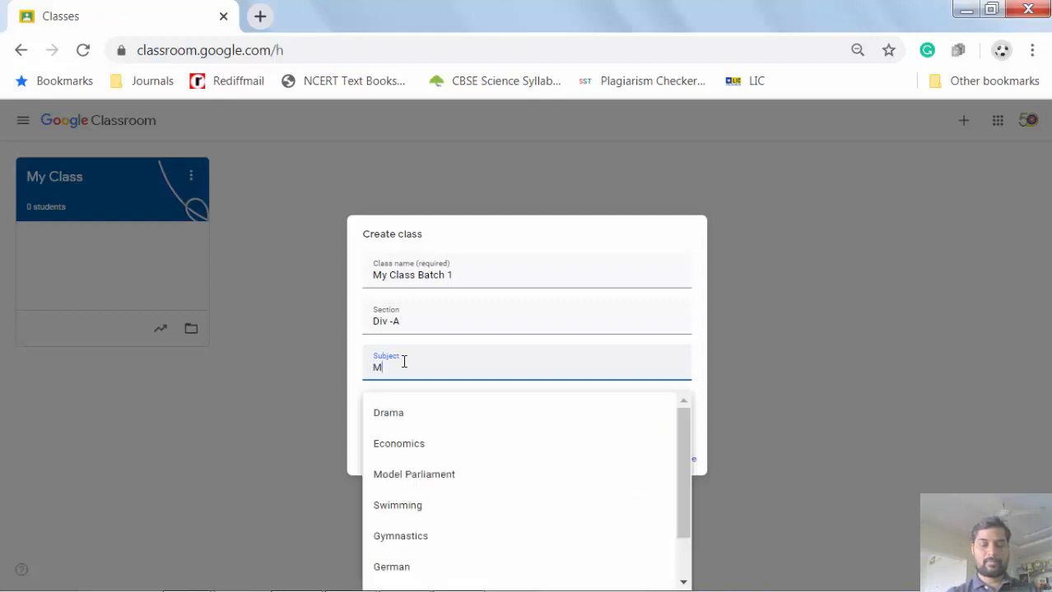
type("athem")
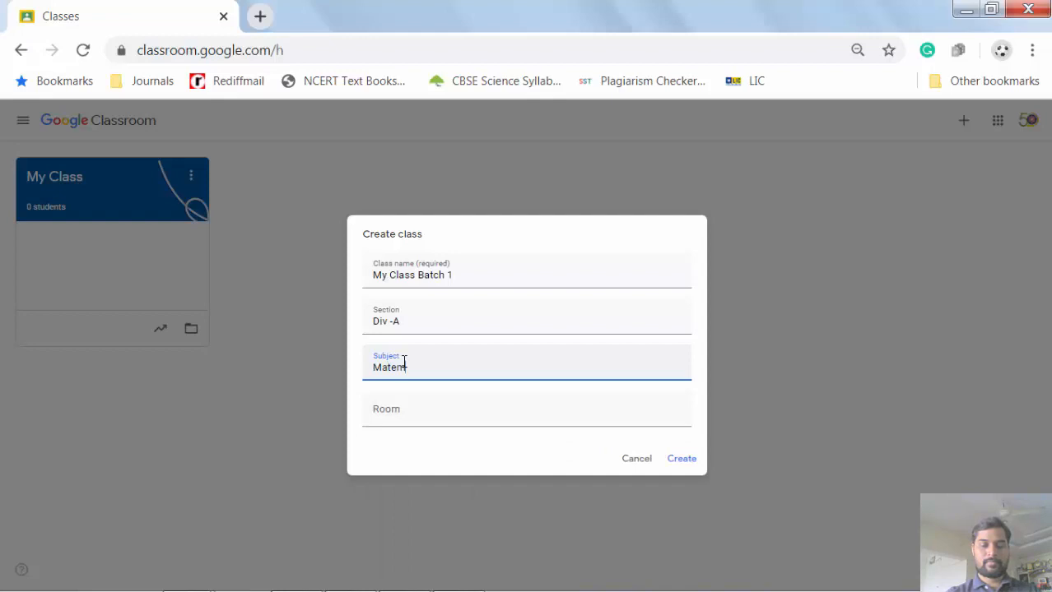
type("atics")
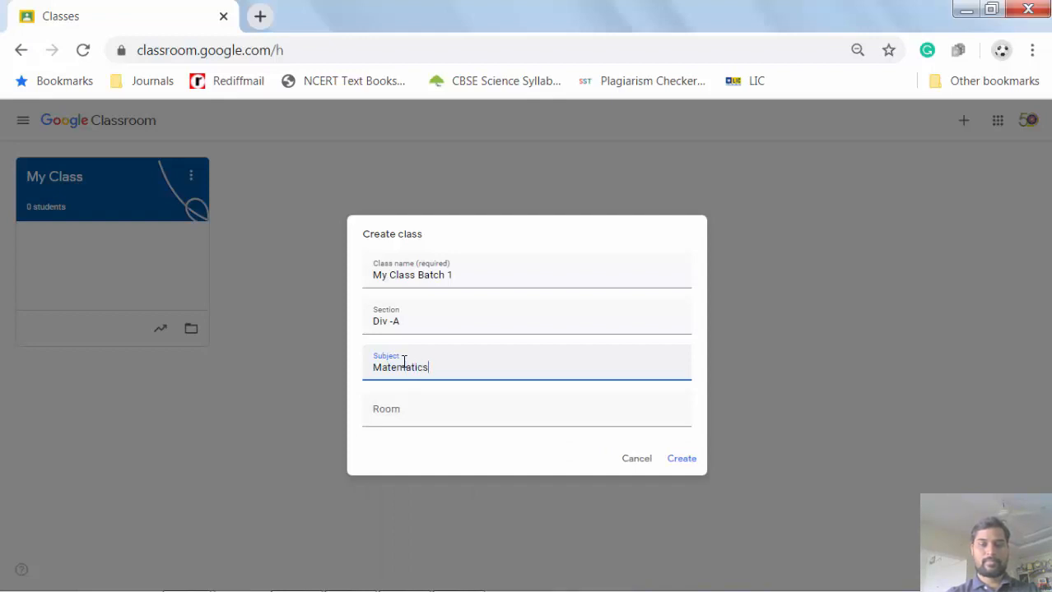
left_click(429, 418)
type("12")
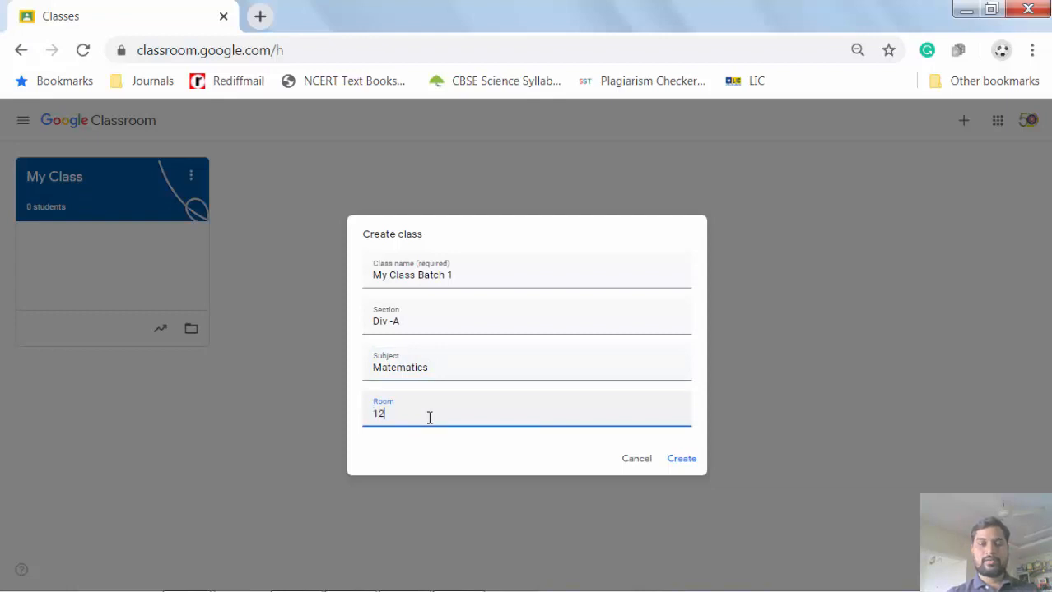
- Create the My Class Batch 1 class and land on its Stream page
left_click(679, 465)
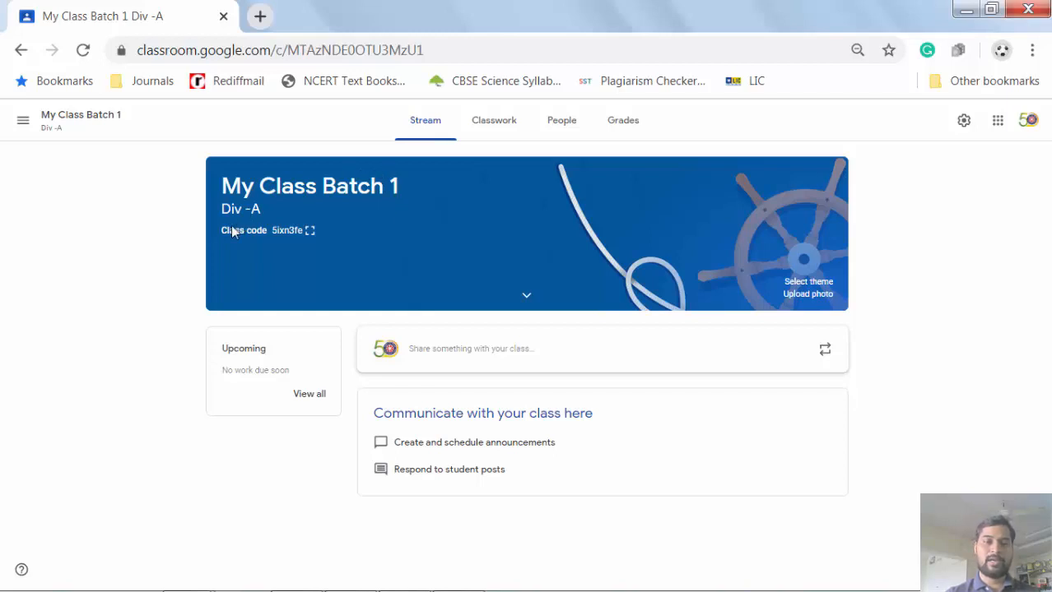
left_click(309, 234)
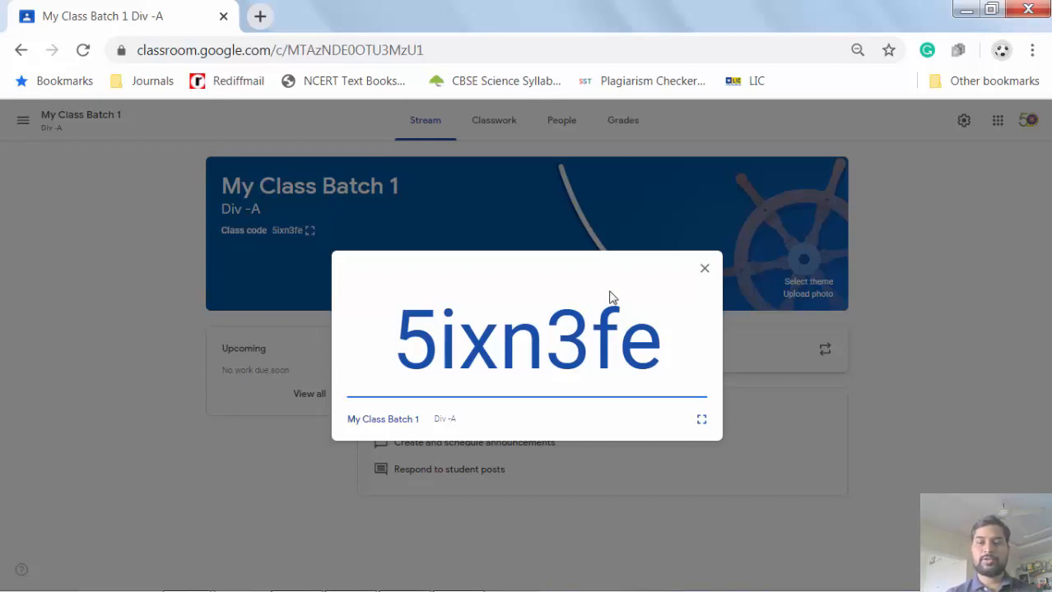
left_click(703, 272)
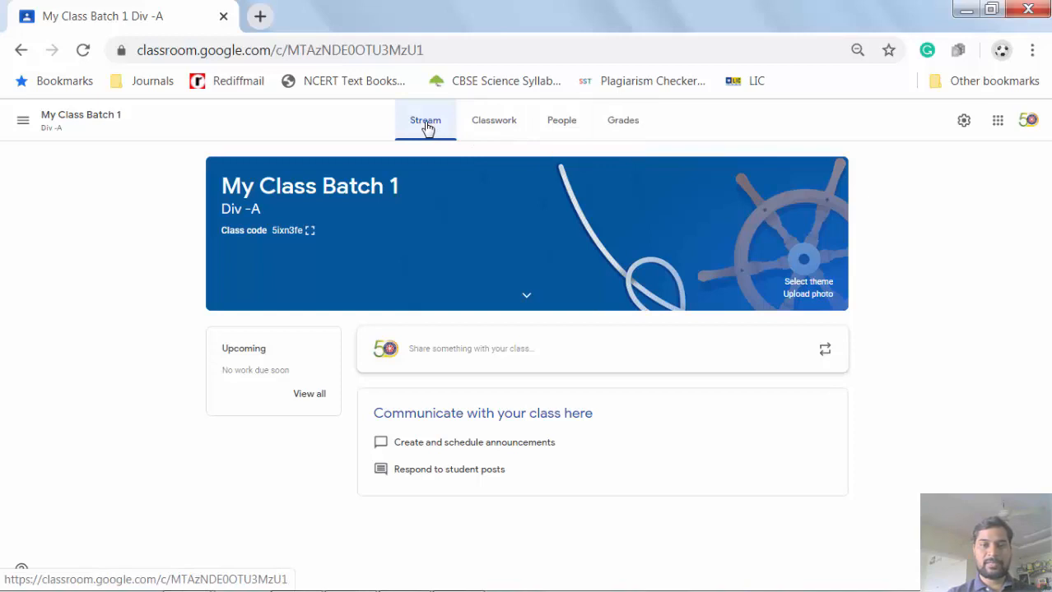
- Draft a class announcement reading 'Welcome all' and bring up its attachment options
left_click(534, 356)
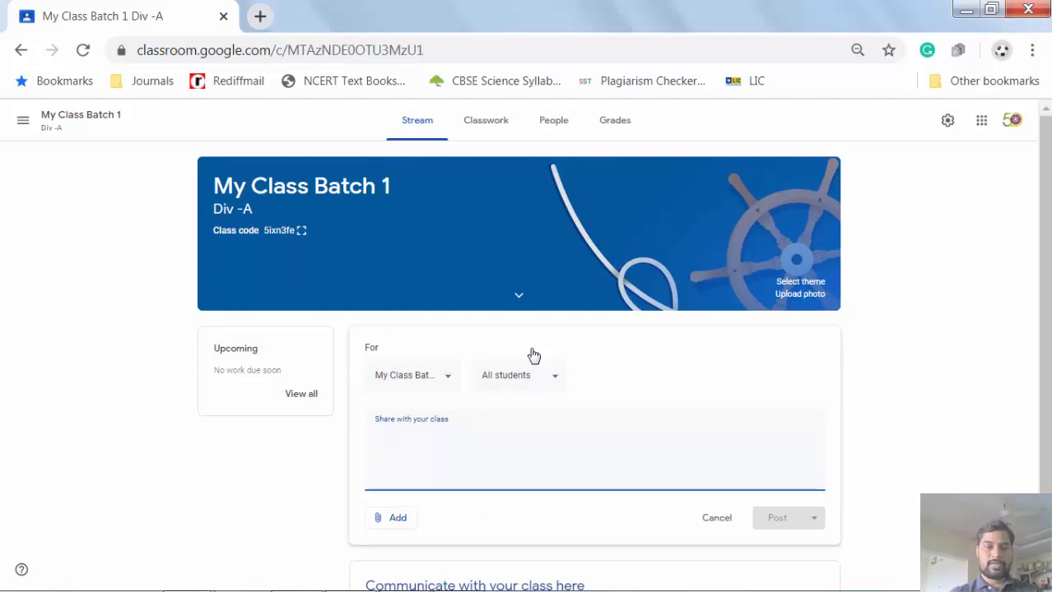
type("Welcom")
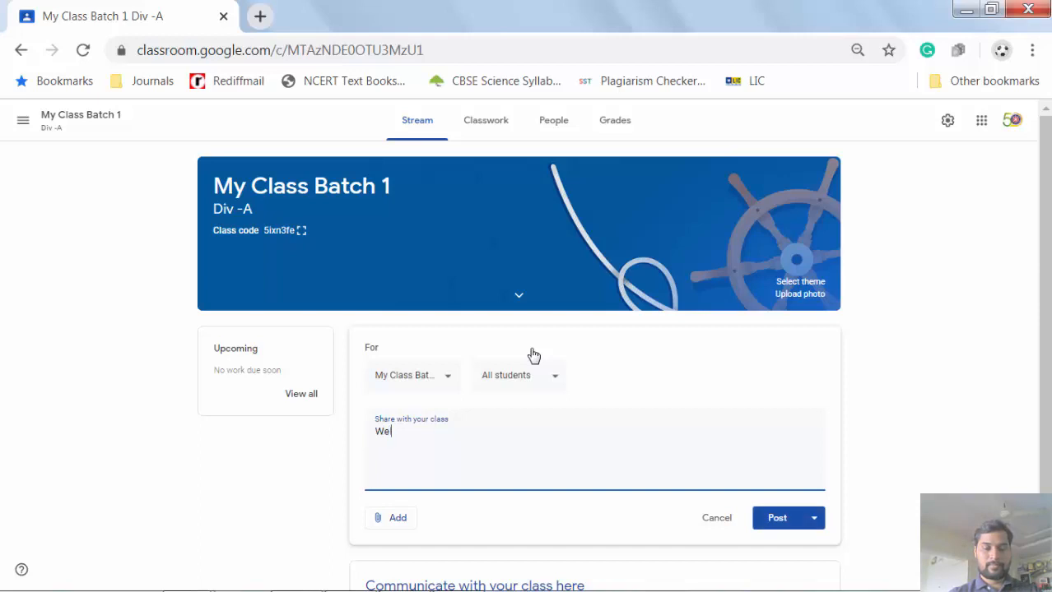
key("BackSpace")
type("me ")
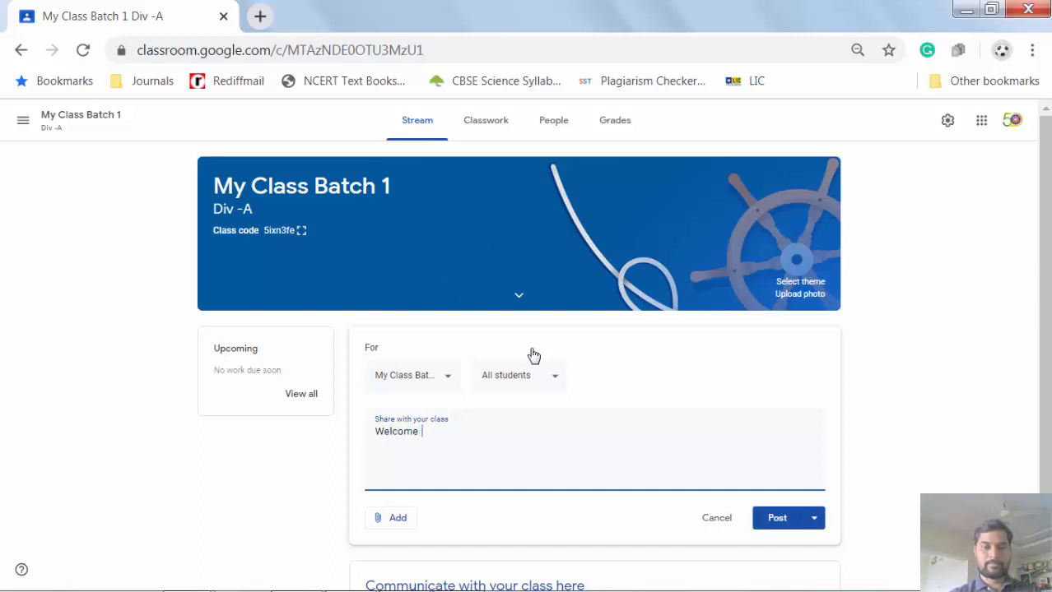
type(" all")
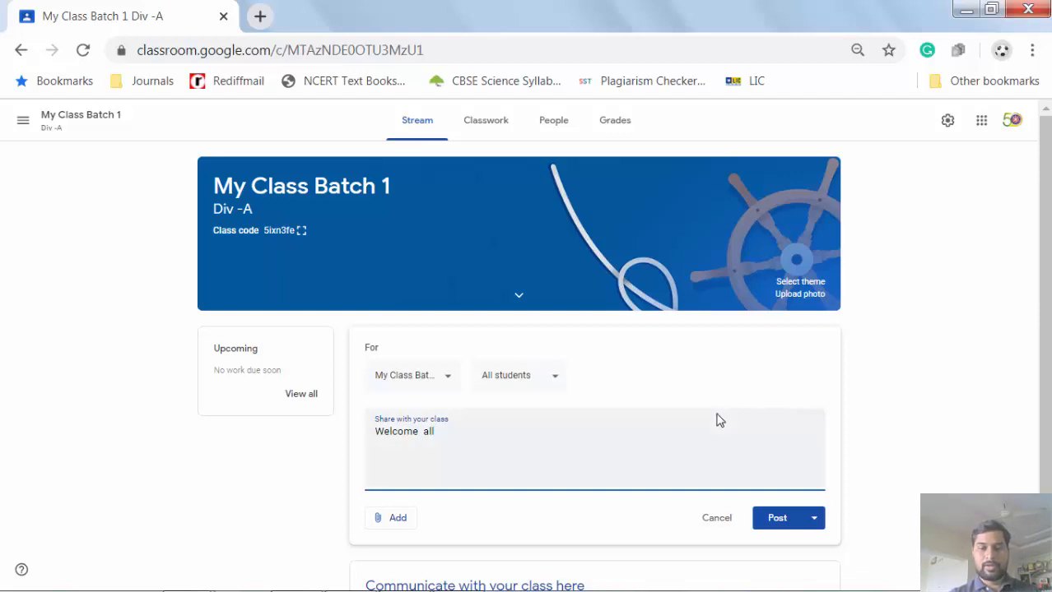
left_click(394, 520)
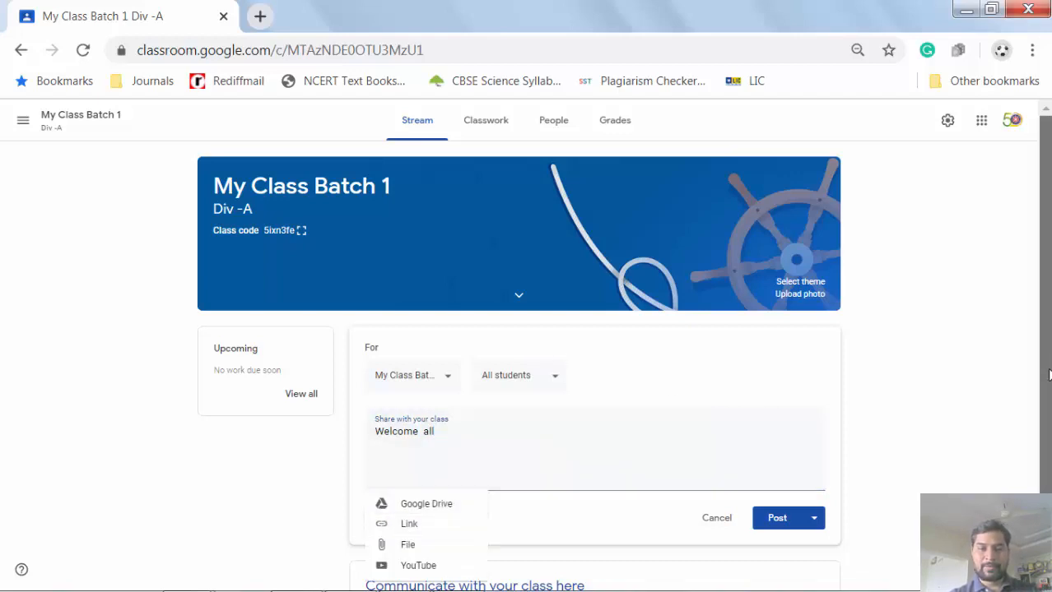
- Dismiss the file picker without attaching anything and post the 'Welcome all' announcement
scroll(1047, 387, "down", 1)
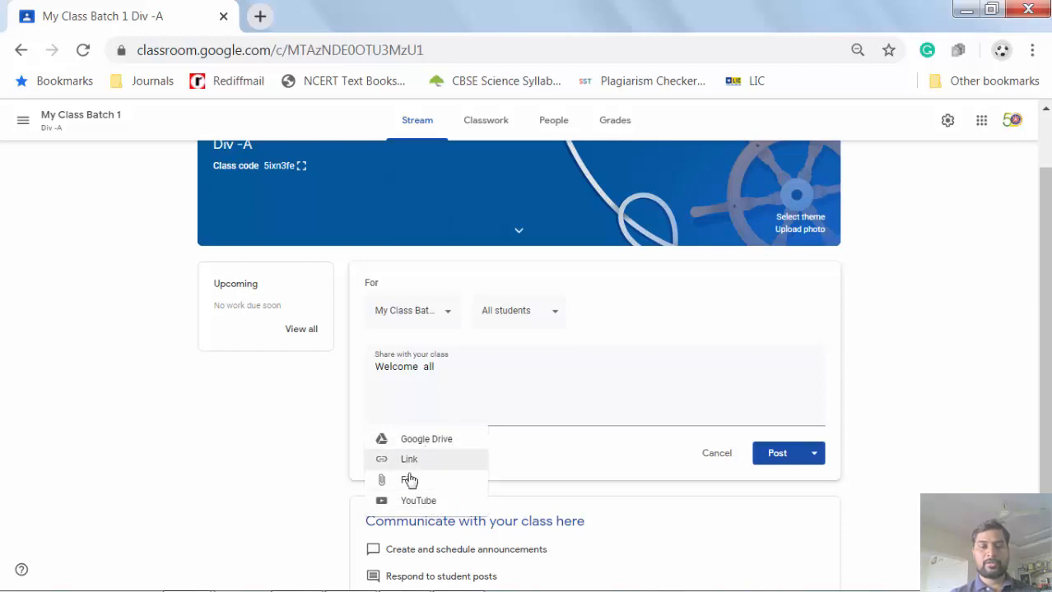
left_click(424, 485)
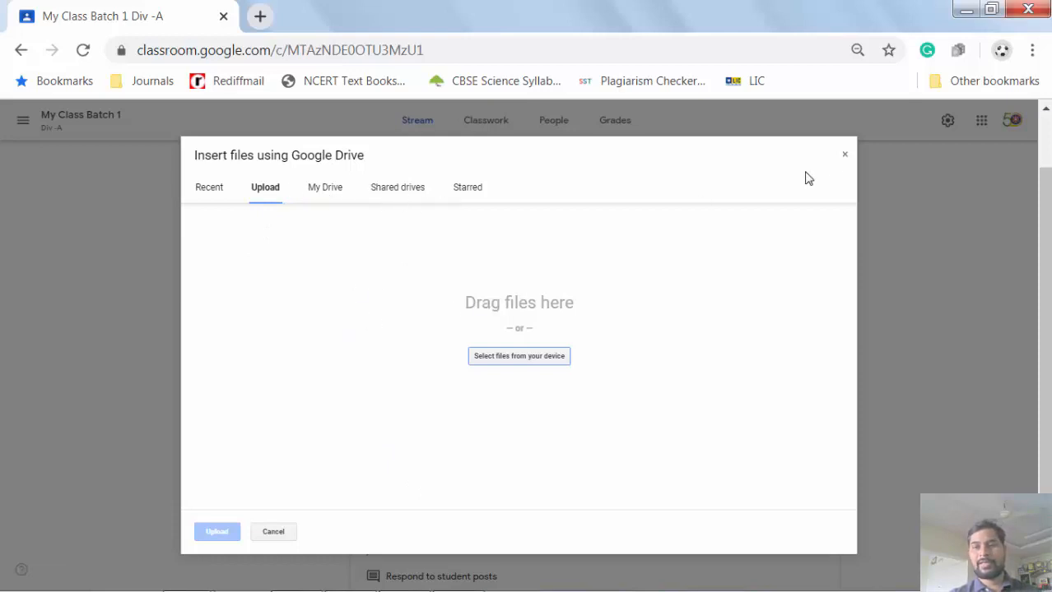
left_click(844, 156)
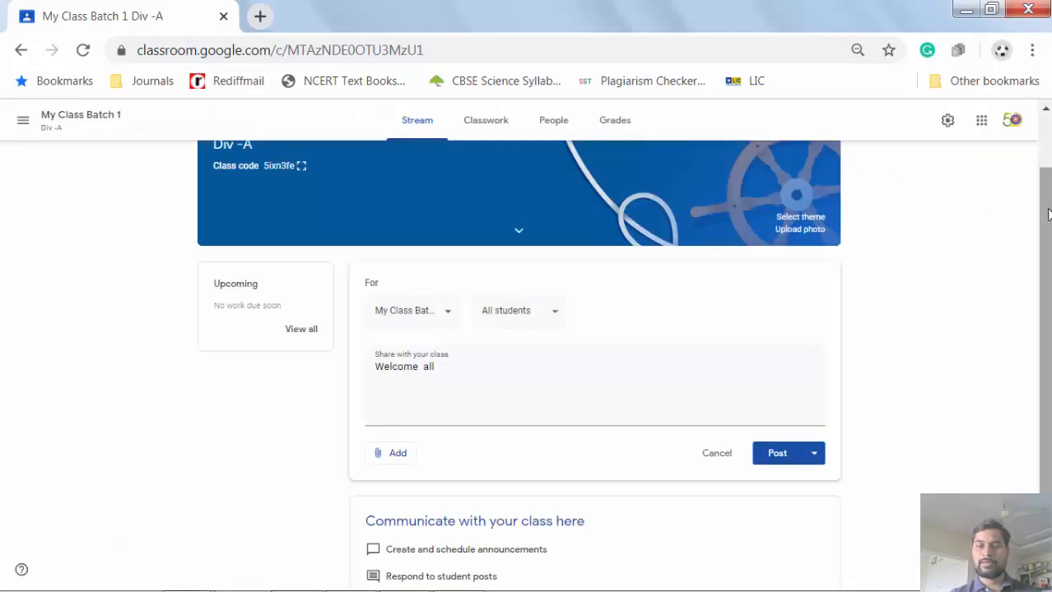
left_click_drag(1046, 214, 1046, 224)
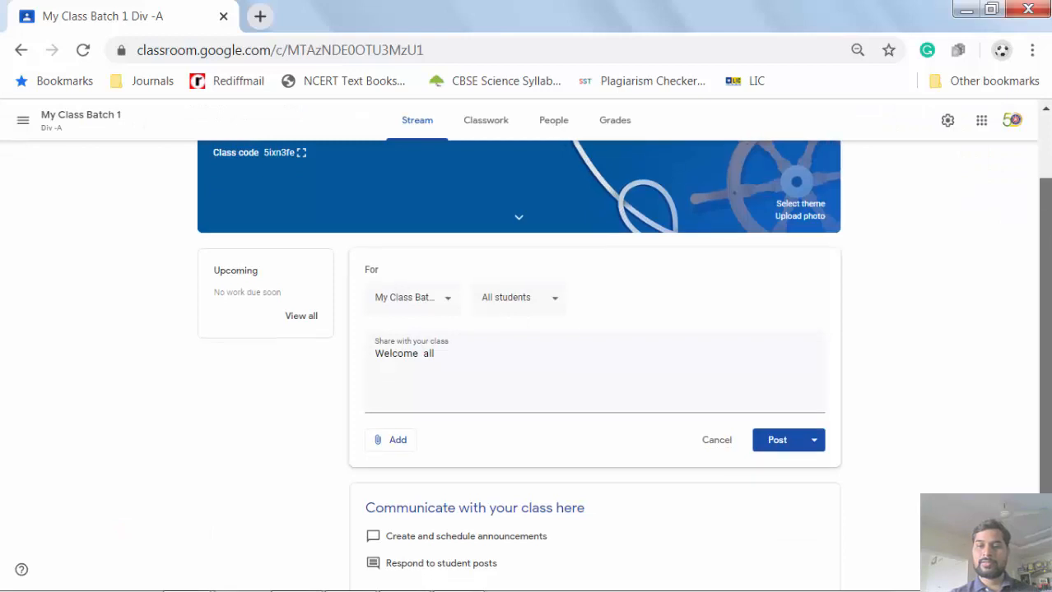
left_click(815, 441)
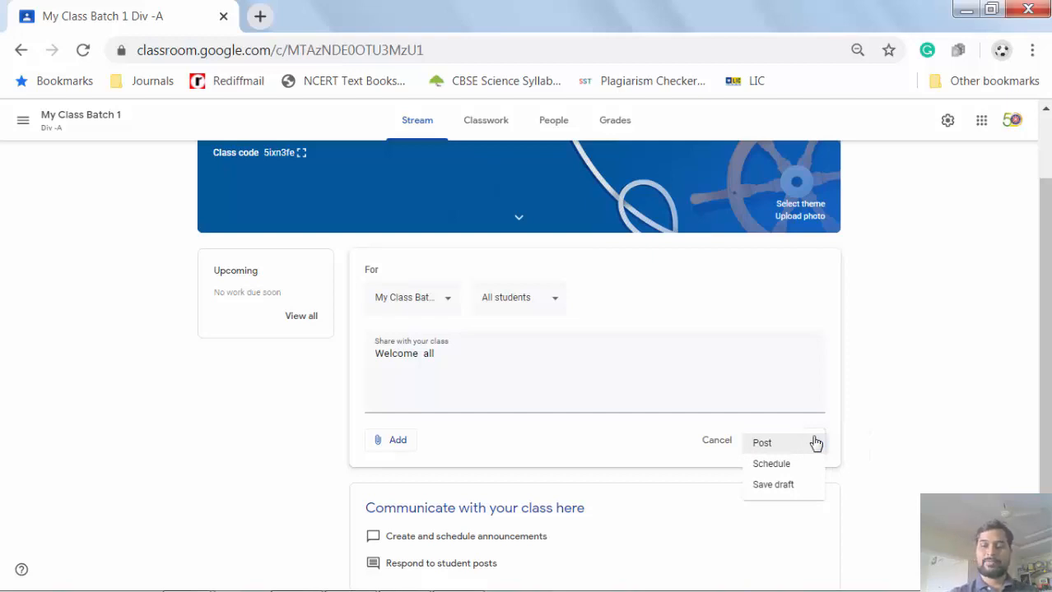
left_click(771, 448)
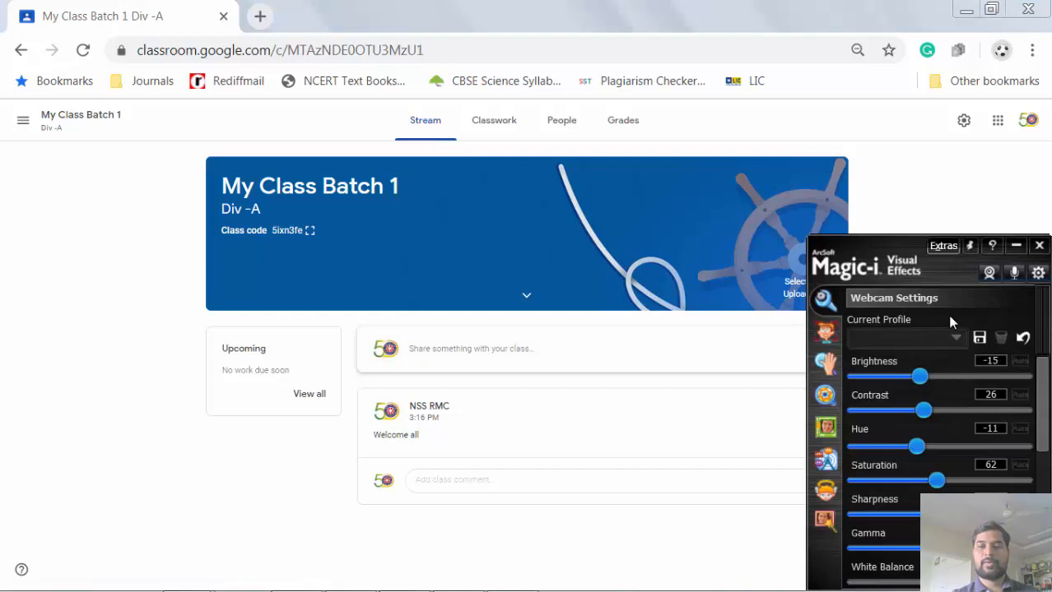
- Close the webcam effects window and view the class's People list
left_click(1040, 245)
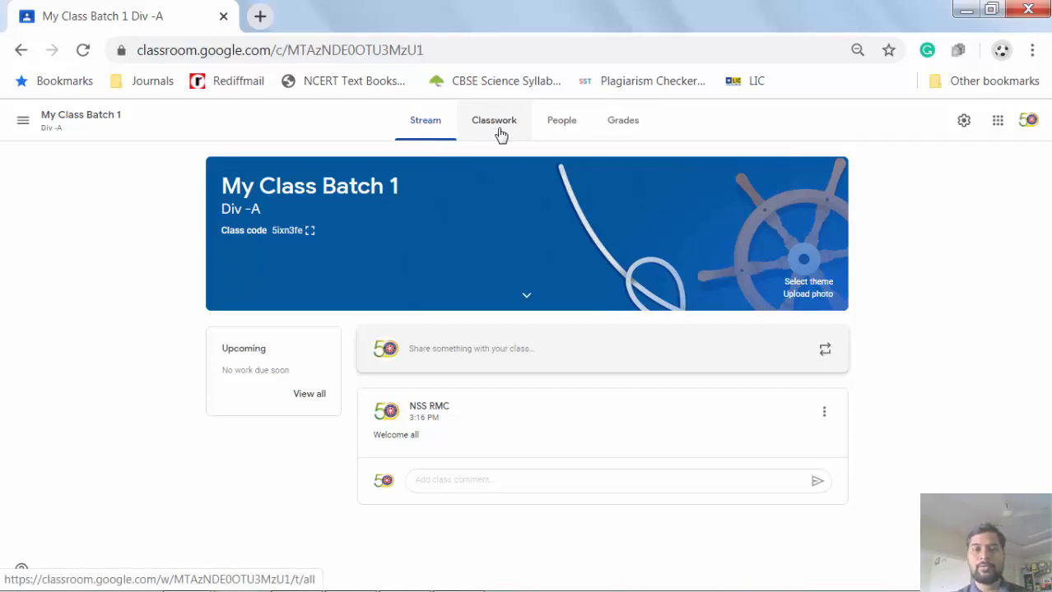
left_click(562, 131)
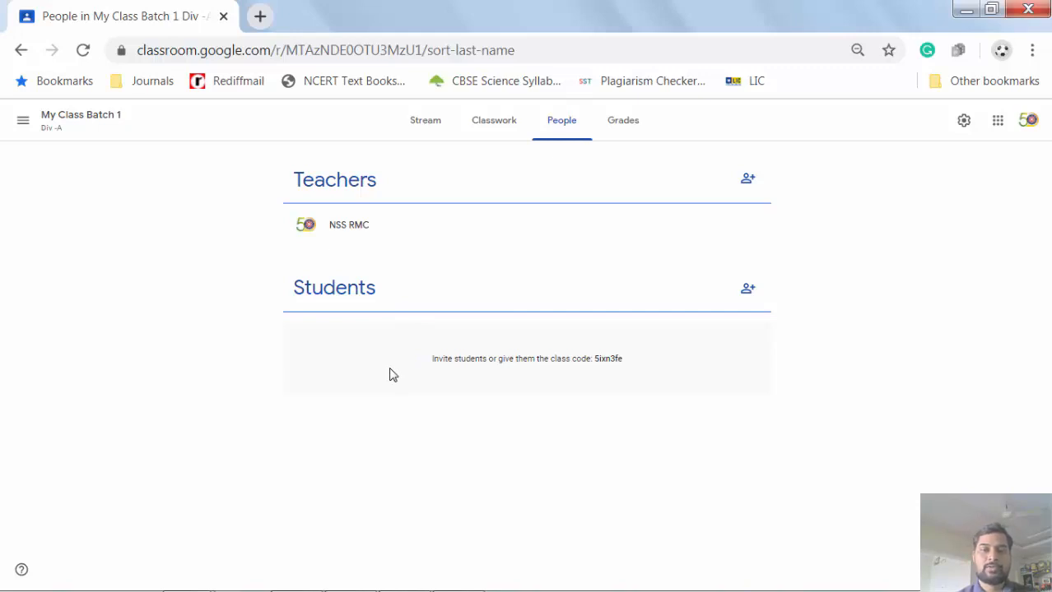
left_click(743, 188)
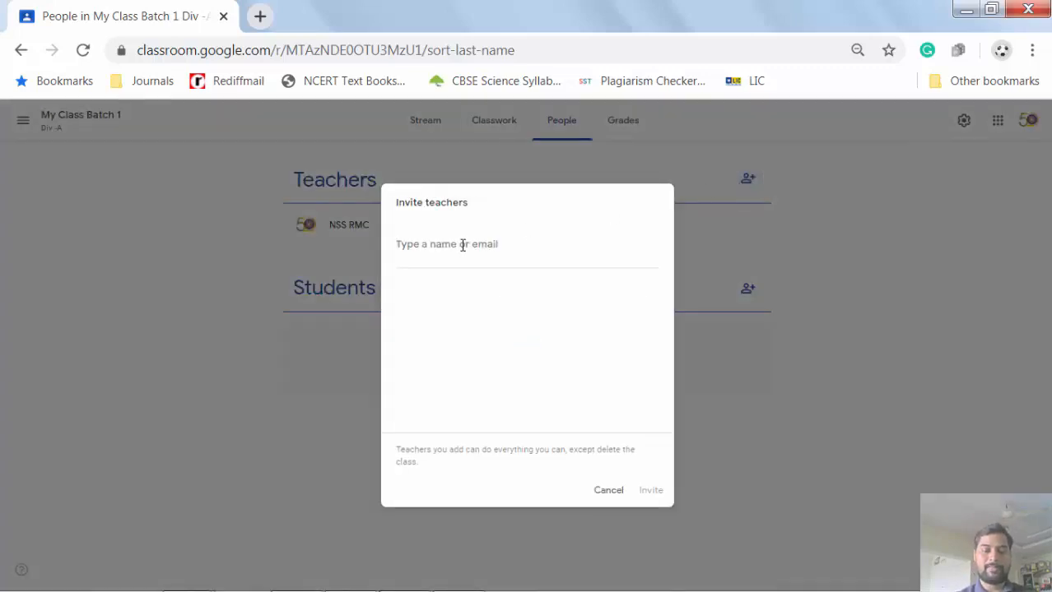
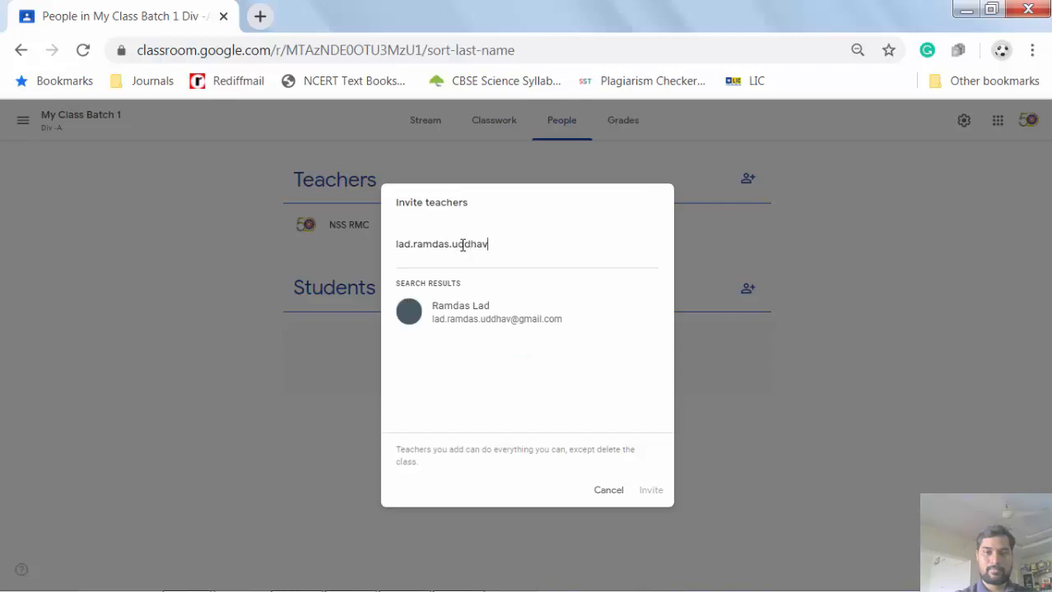
left_click(478, 309)
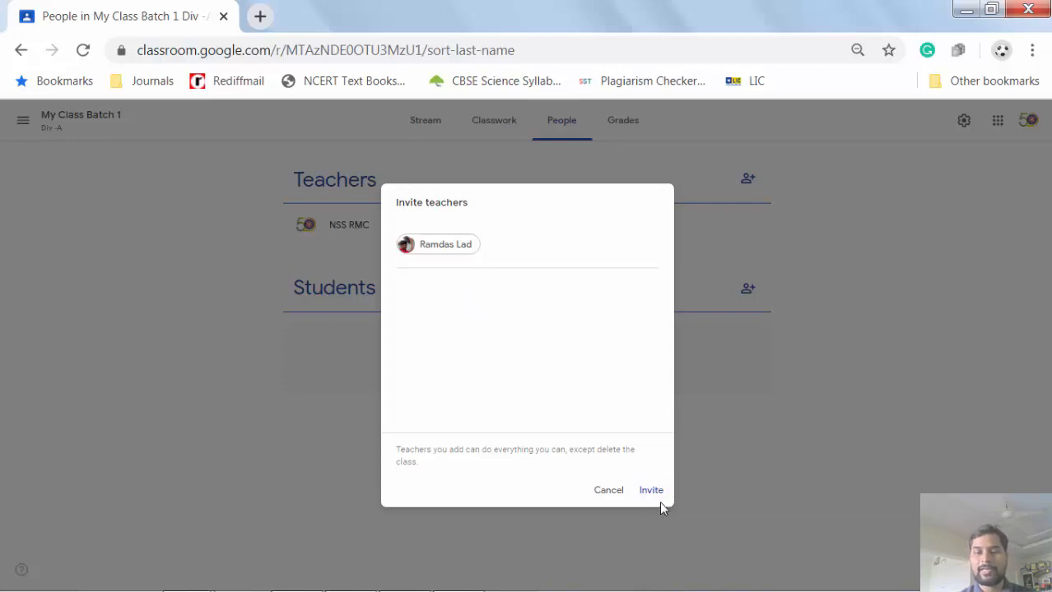
left_click(609, 491)
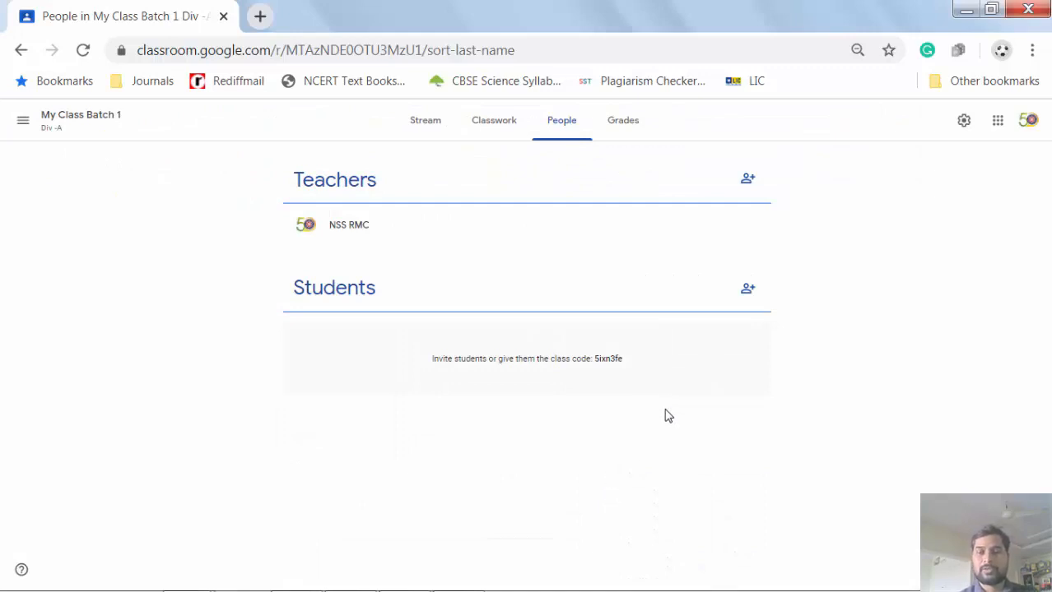
left_click(748, 290)
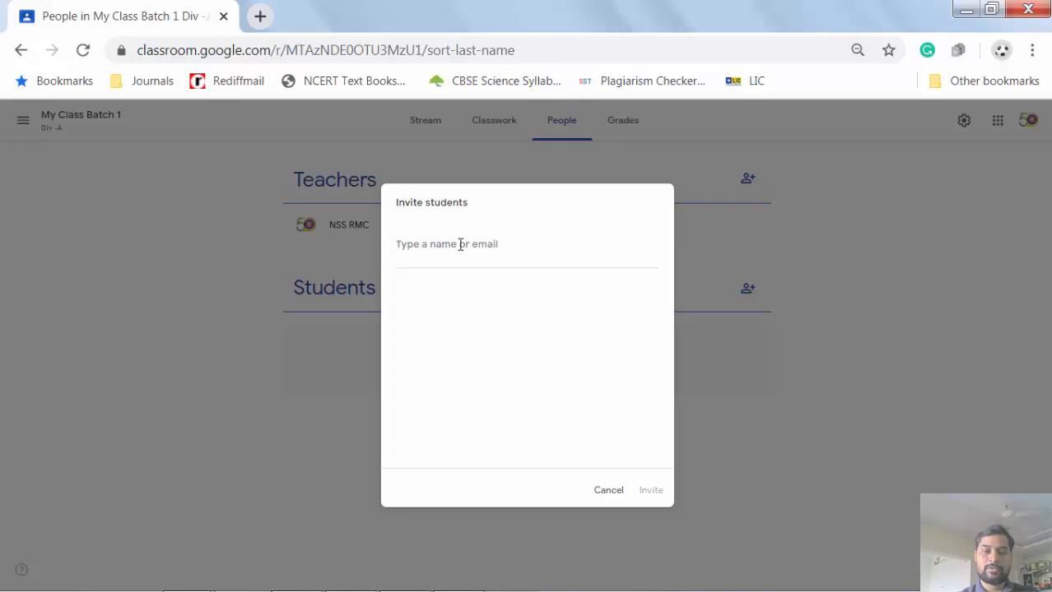
type("la")
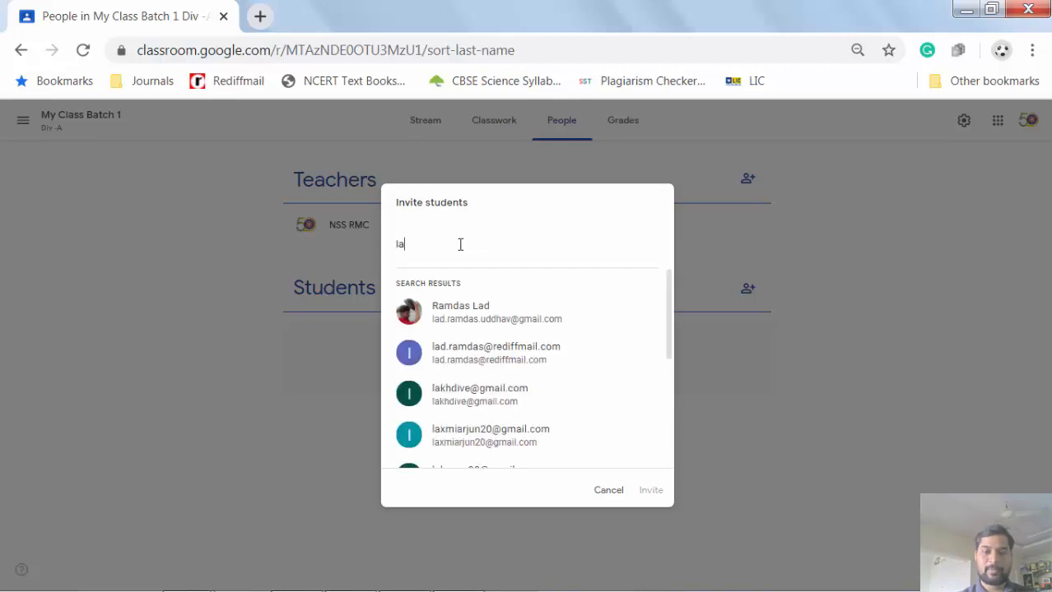
type("d.")
left_click(485, 306)
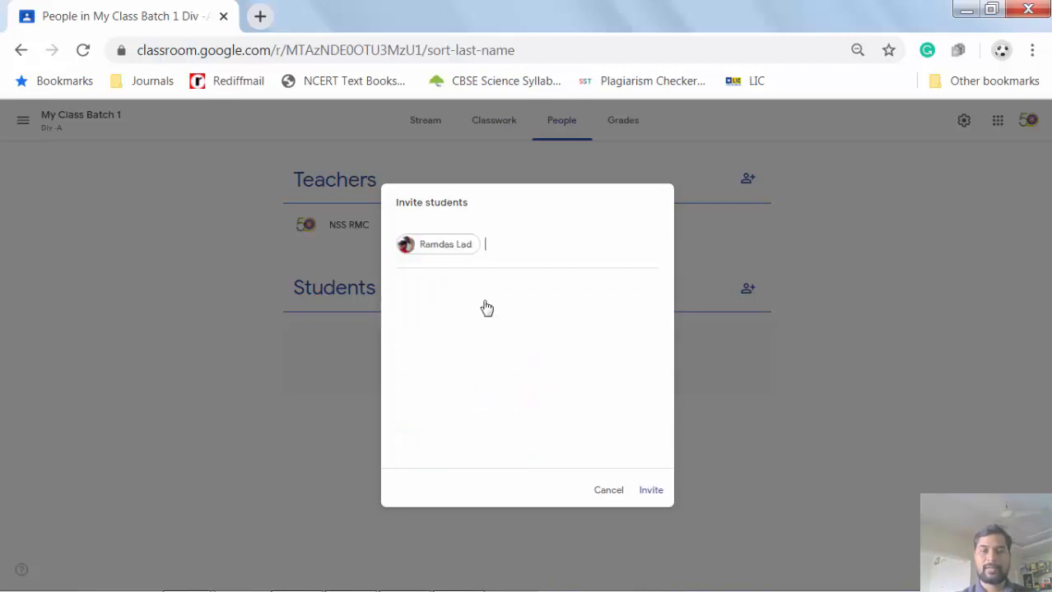
left_click(608, 494)
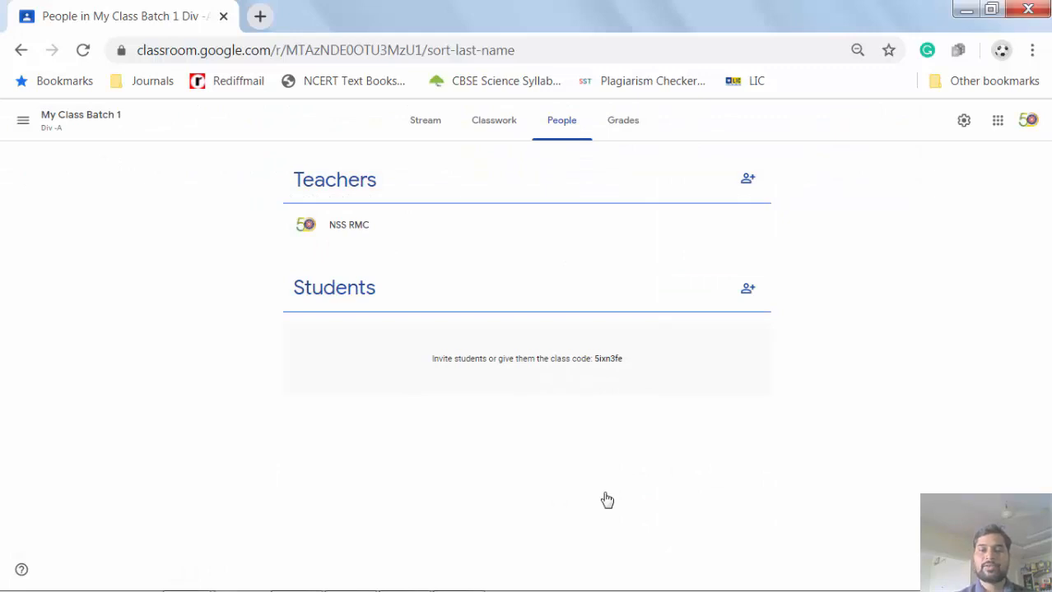
- Switch to Windows Photo Viewer and close the Google Classroom logo image
key("alt+Tab")
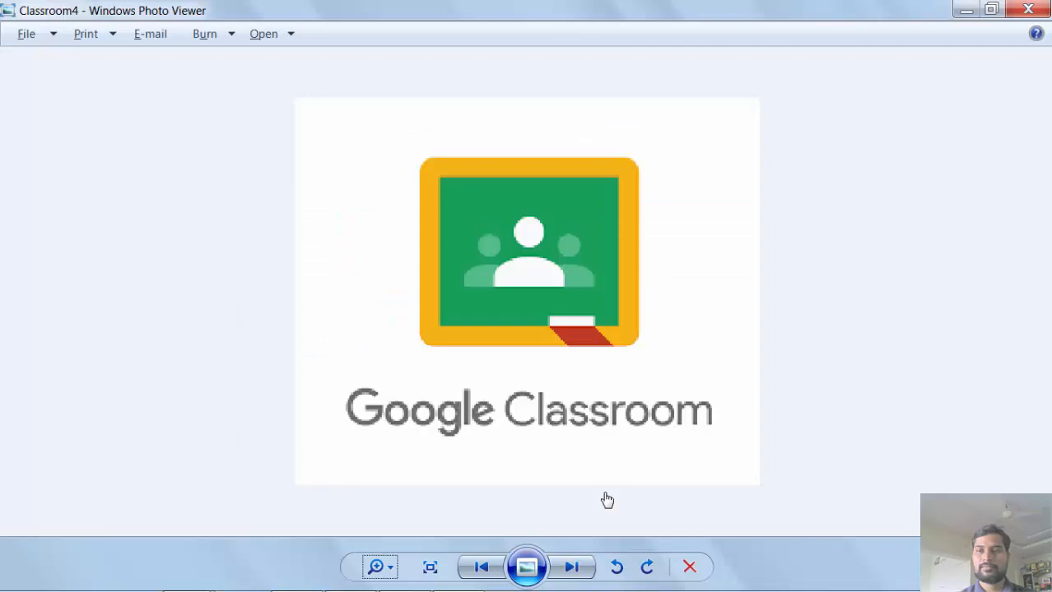
left_click(1028, 9)
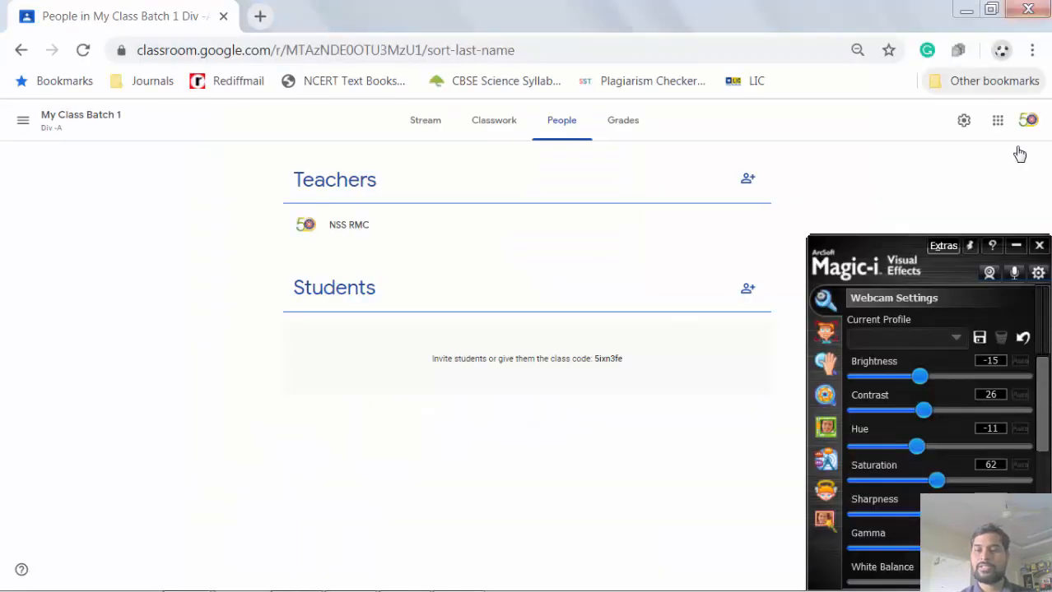
- Close the webcam effects window and start a new Assignment from the Classwork page
left_click(1039, 246)
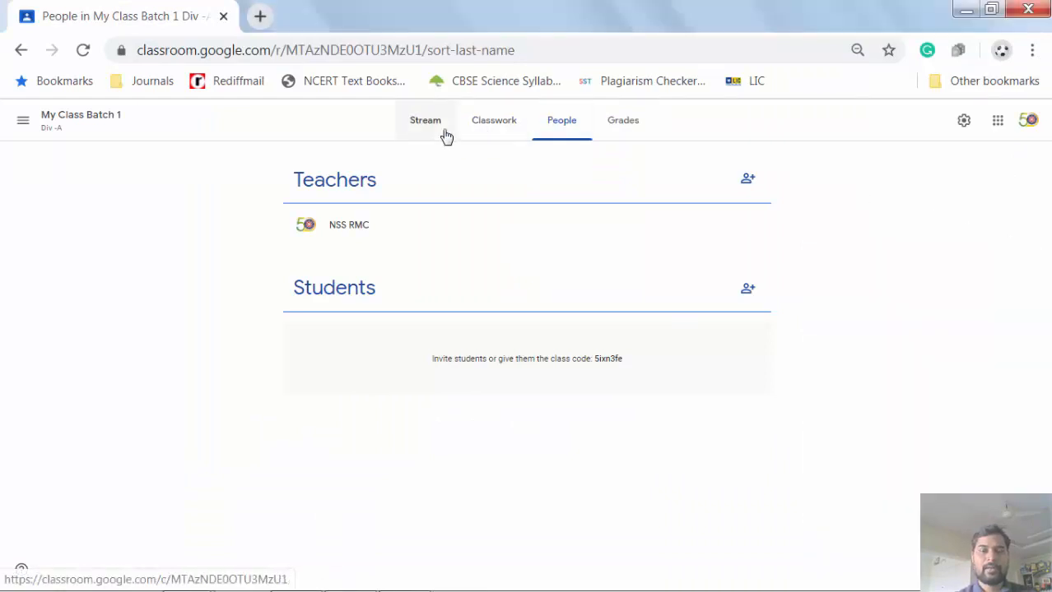
left_click(484, 134)
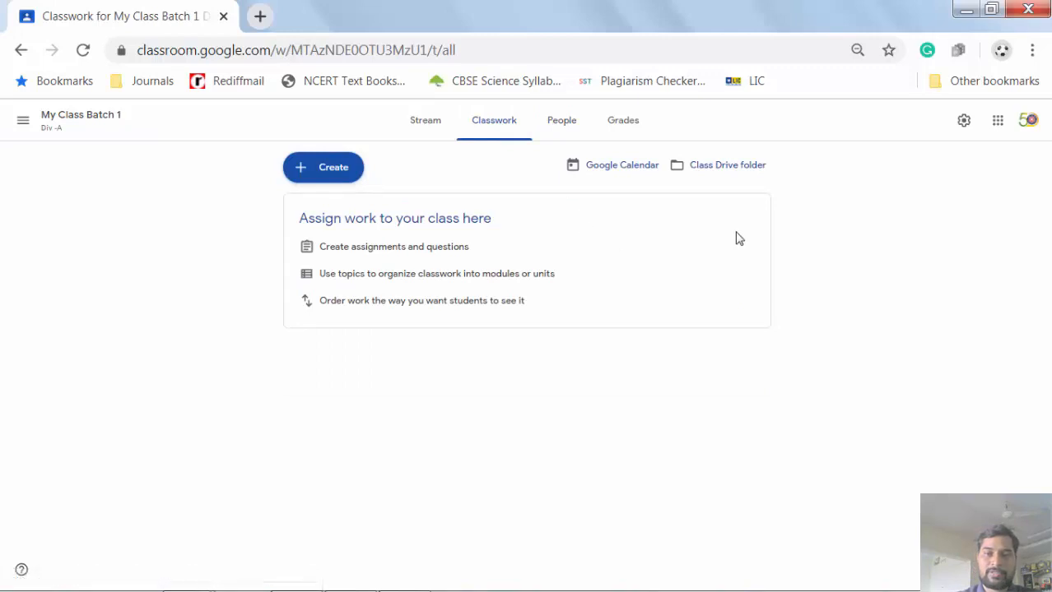
left_click(333, 172)
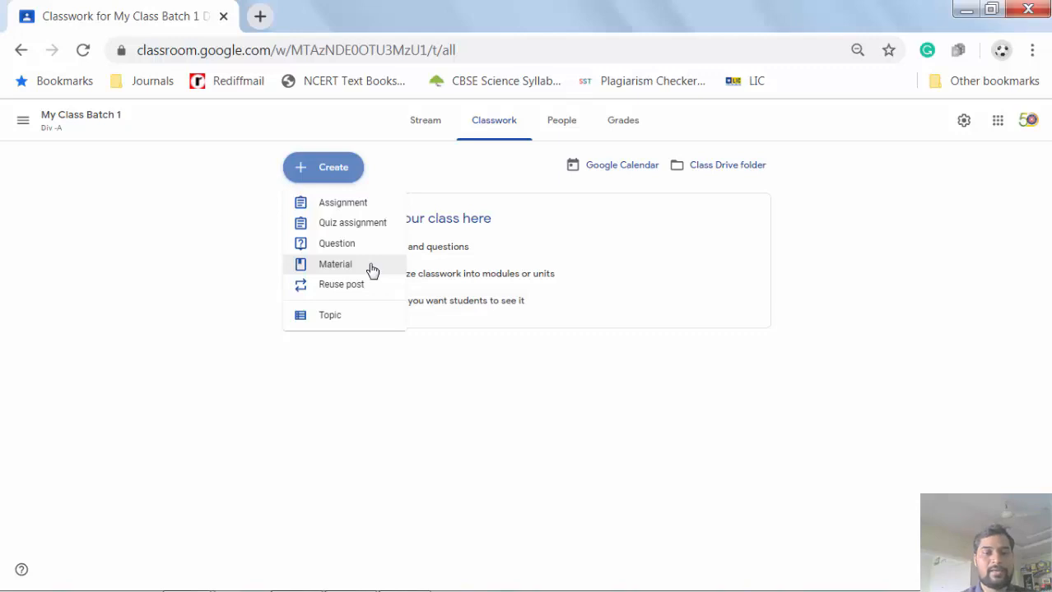
left_click(345, 206)
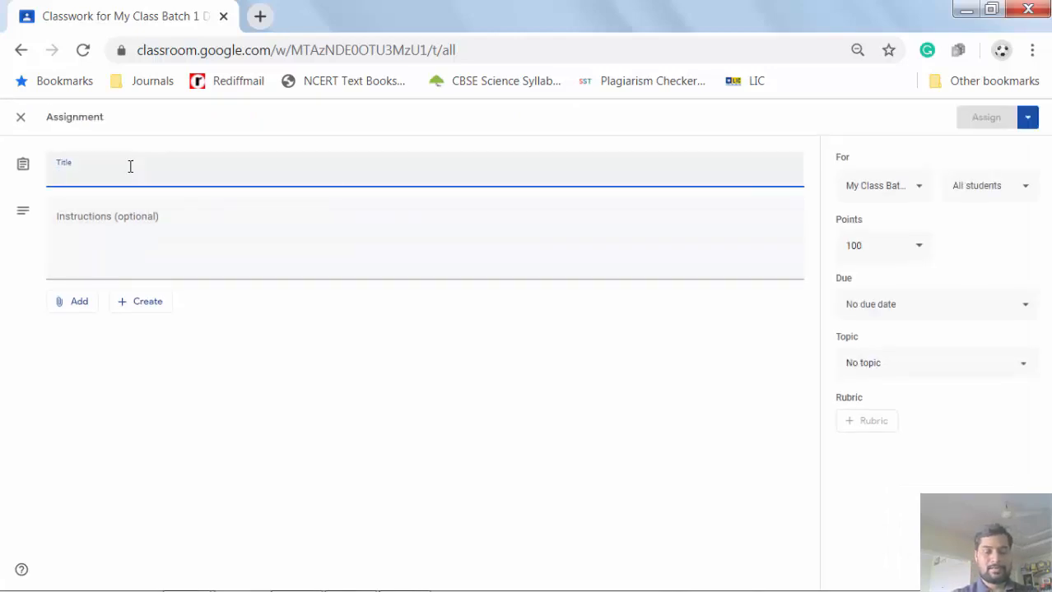
- Title the assignment 'Assignment No. 1', enter 'Whta' as instructions, and show attachment options
type("Ass")
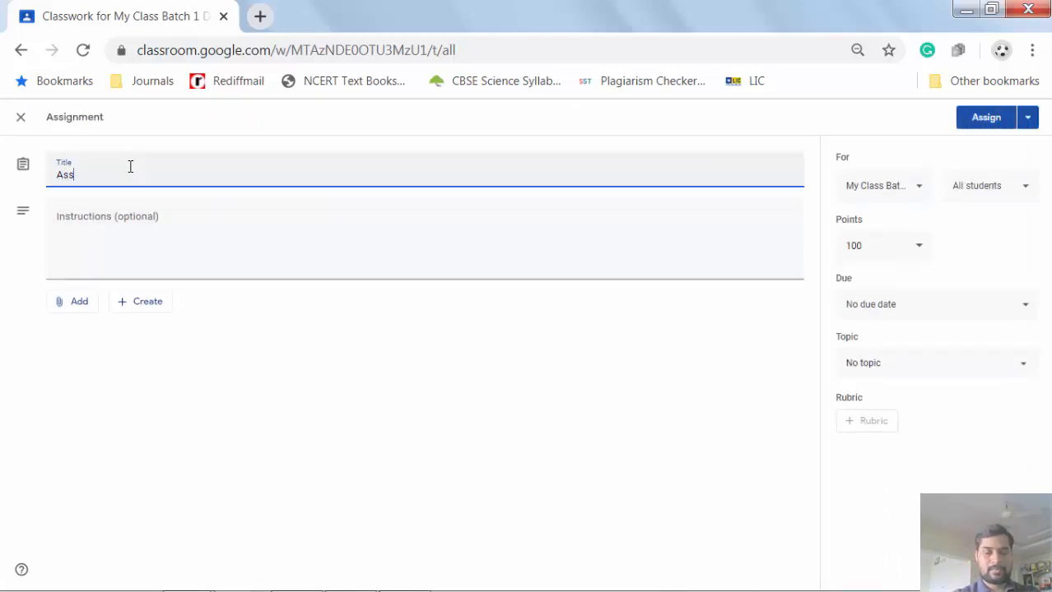
type("ignment")
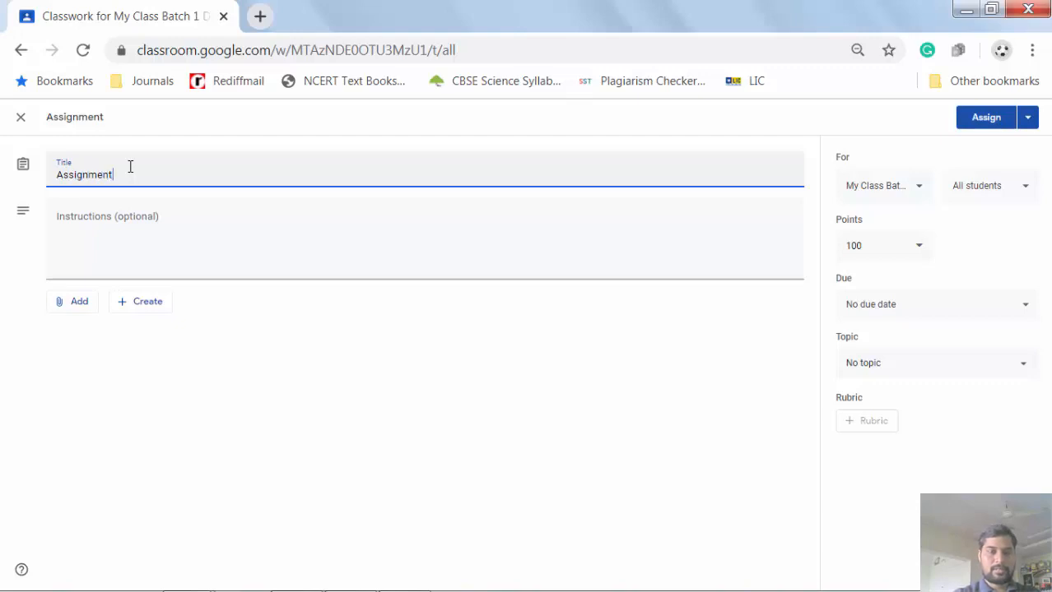
type(" No:")
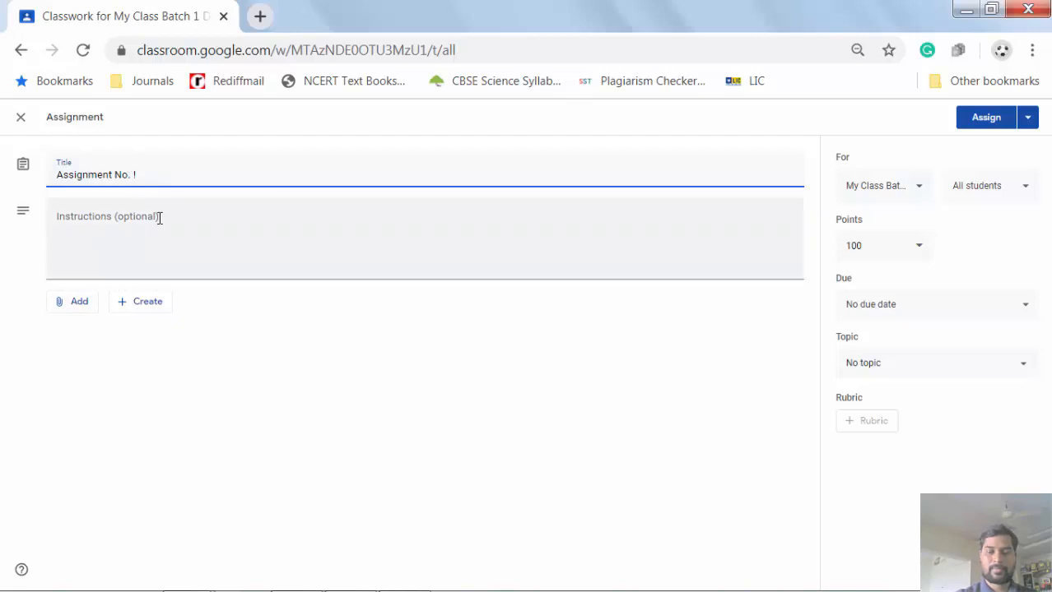
key("BackSpace")
type("1")
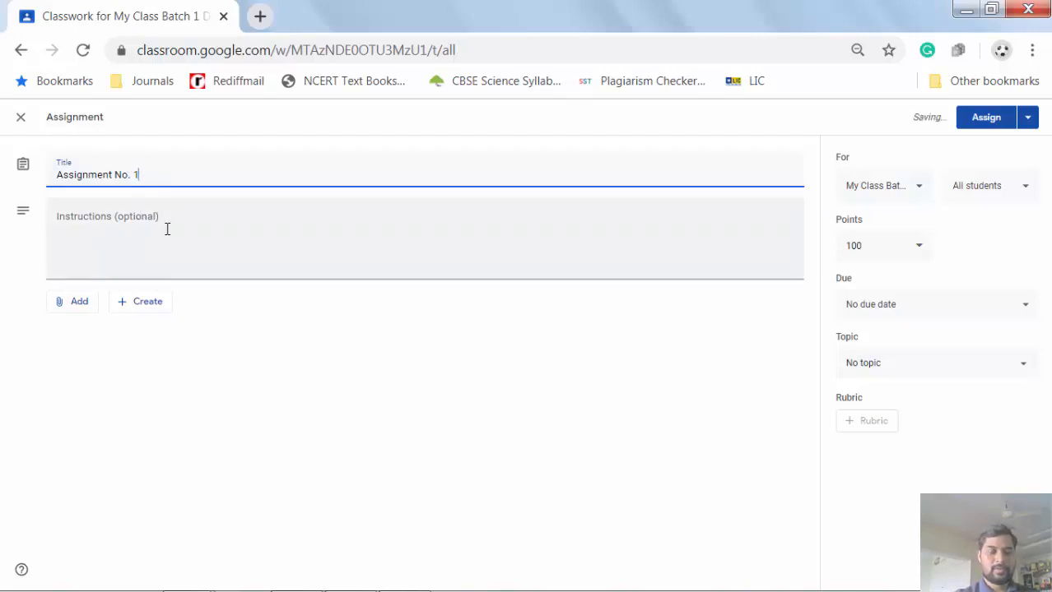
left_click(167, 228)
type("Whta")
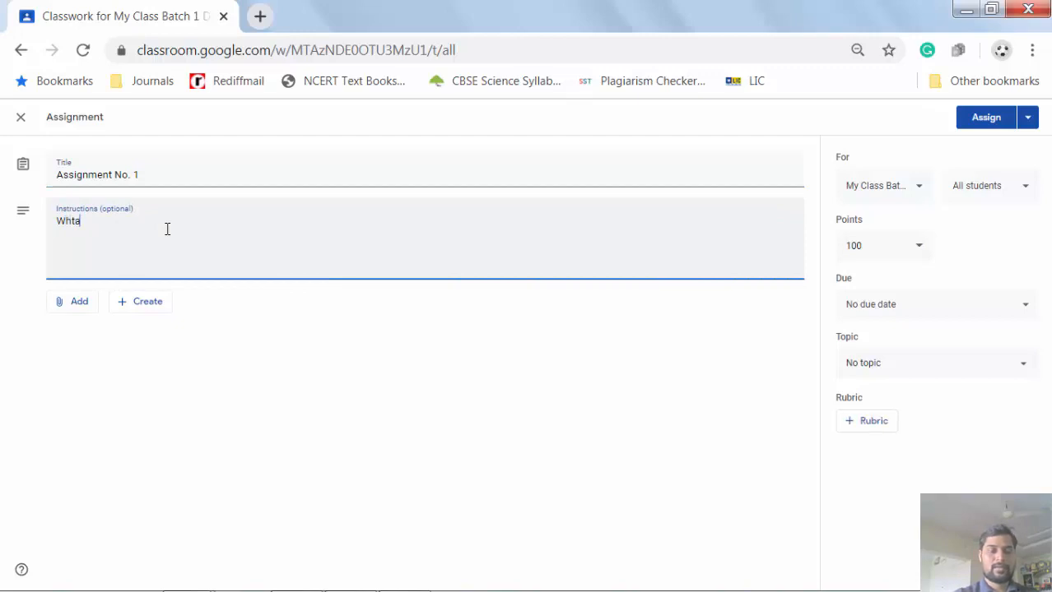
left_click(79, 302)
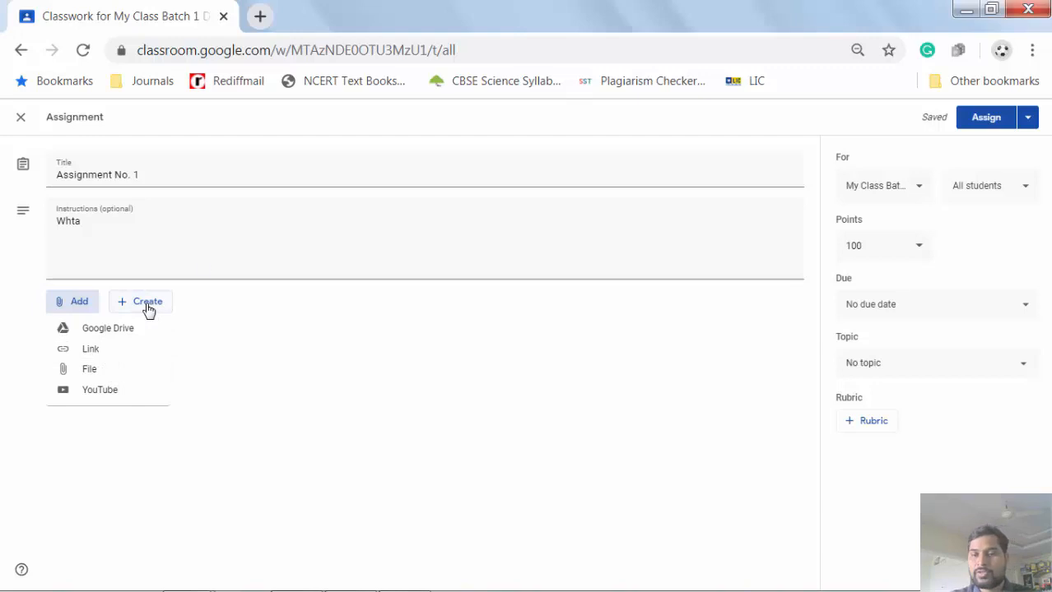
- Keep the defaults (all students, 100 points, no due date) and post Assignment No. 1
left_click(921, 189)
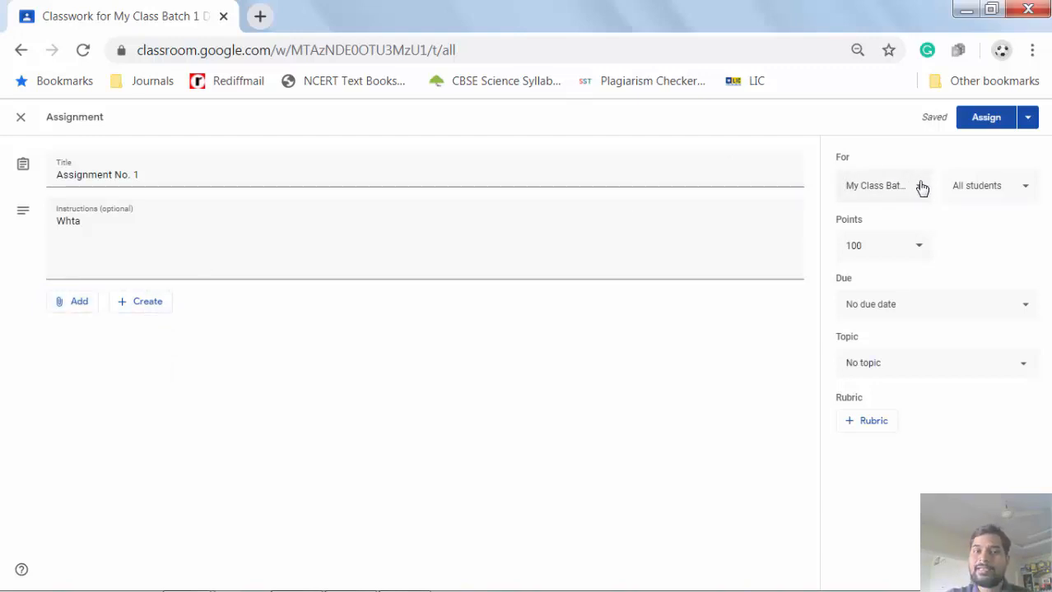
left_click(920, 191)
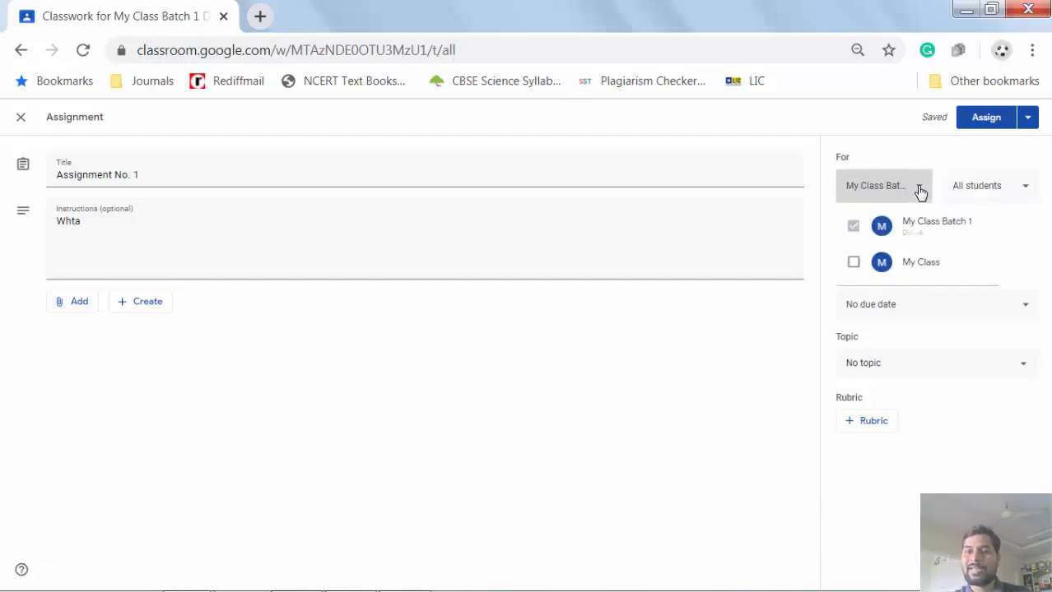
left_click(920, 188)
left_click(1017, 188)
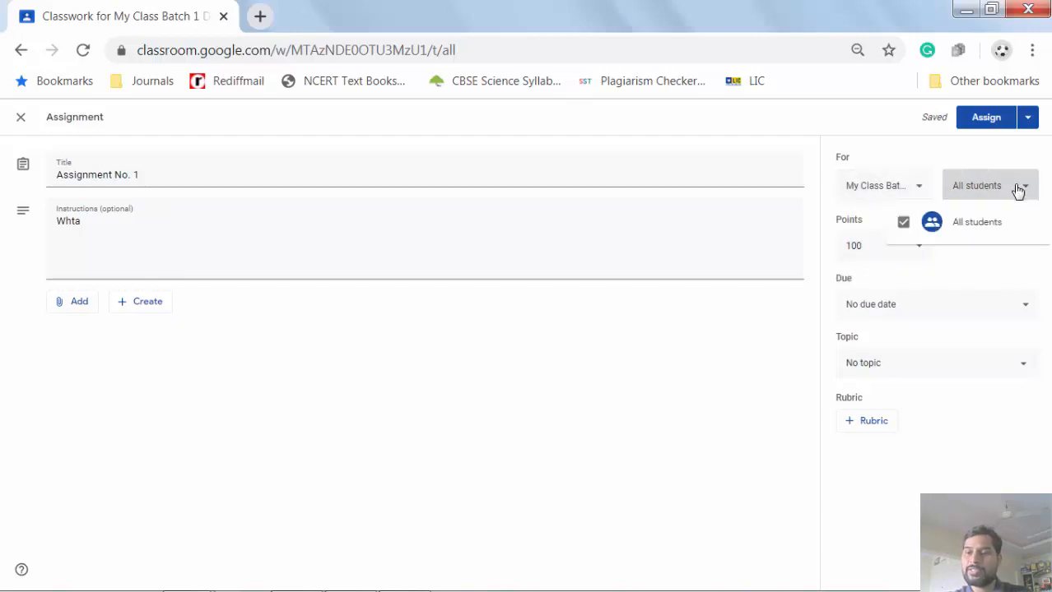
left_click(1017, 188)
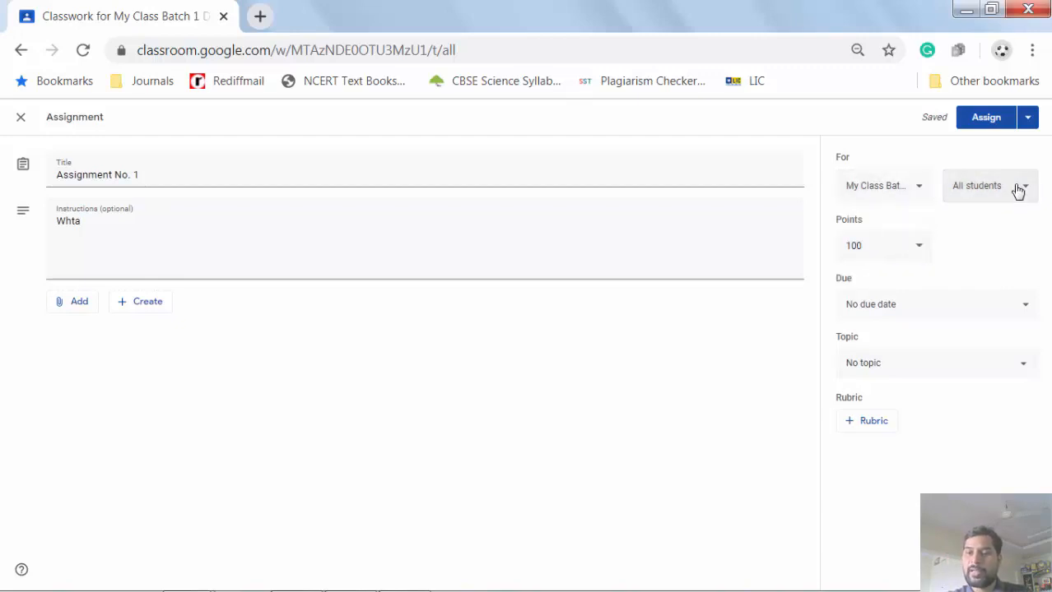
left_click(918, 251)
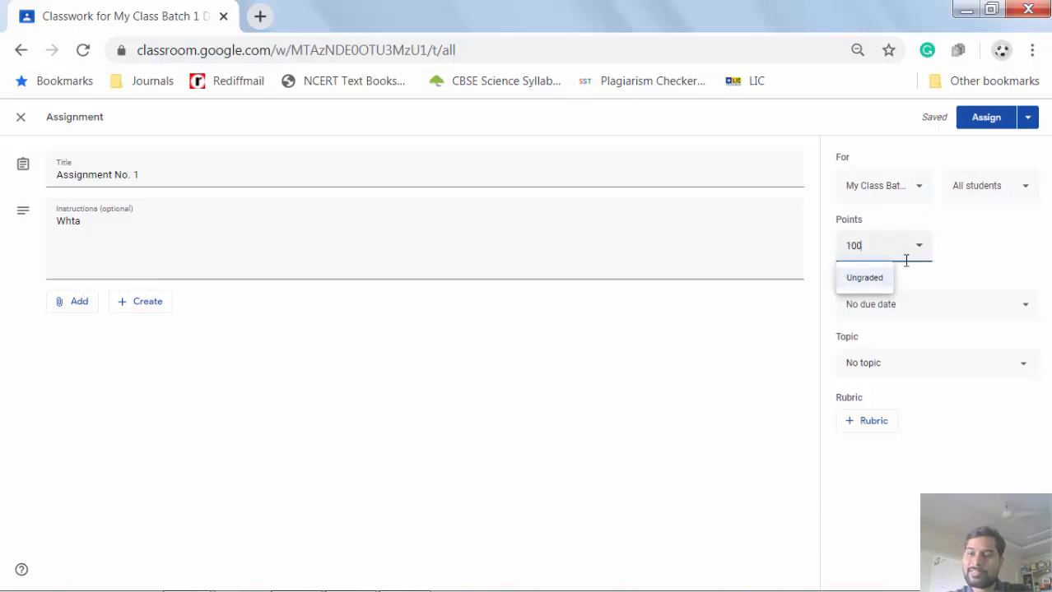
left_click(1025, 309)
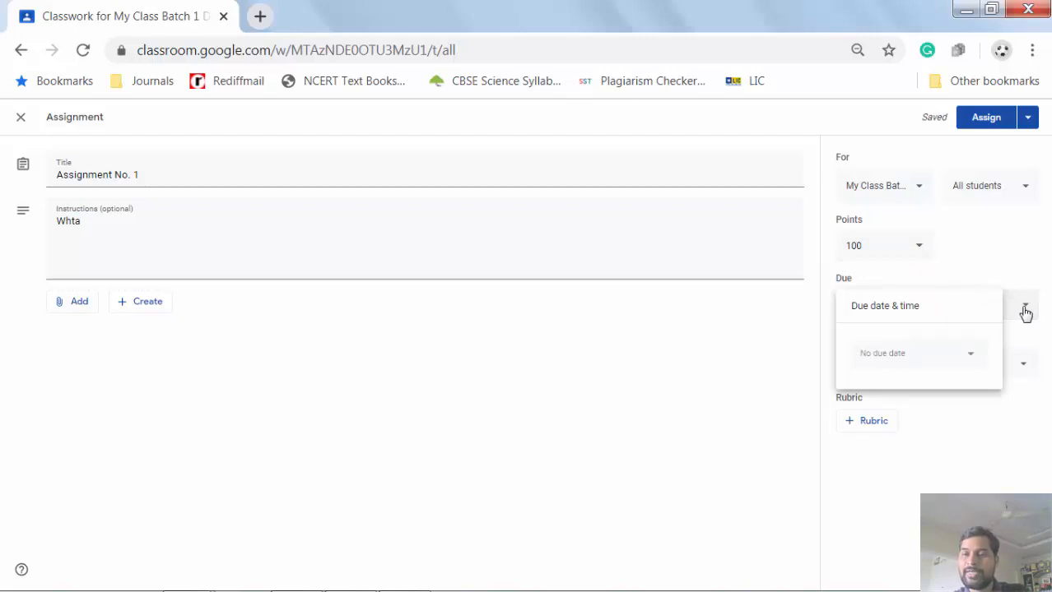
left_click(1013, 423)
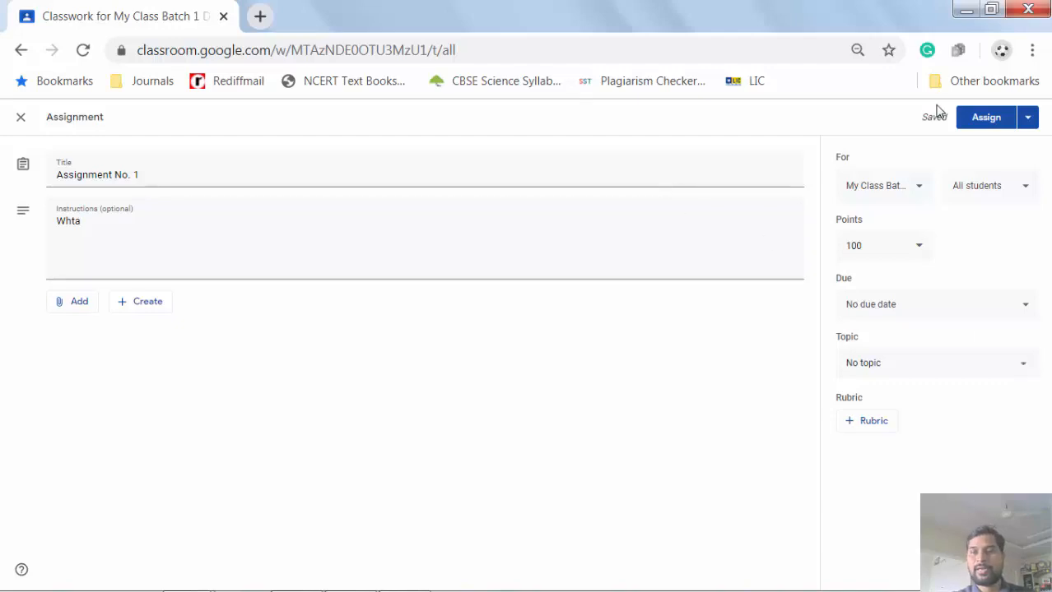
left_click(991, 119)
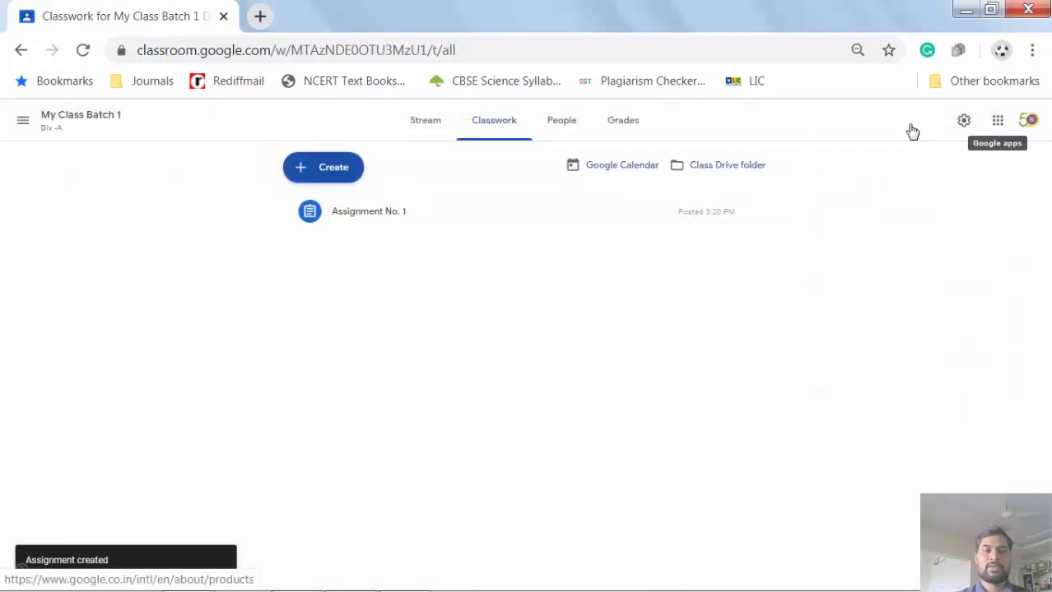
- Check the Assignment No. 1 post in the Stream, then go back to Classwork
left_click(427, 123)
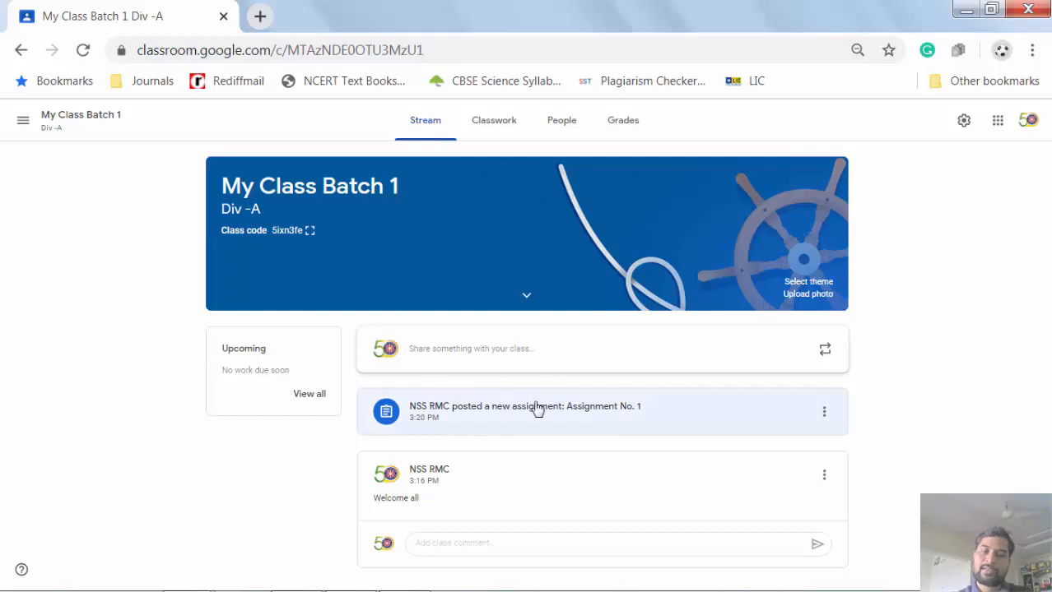
left_click(495, 123)
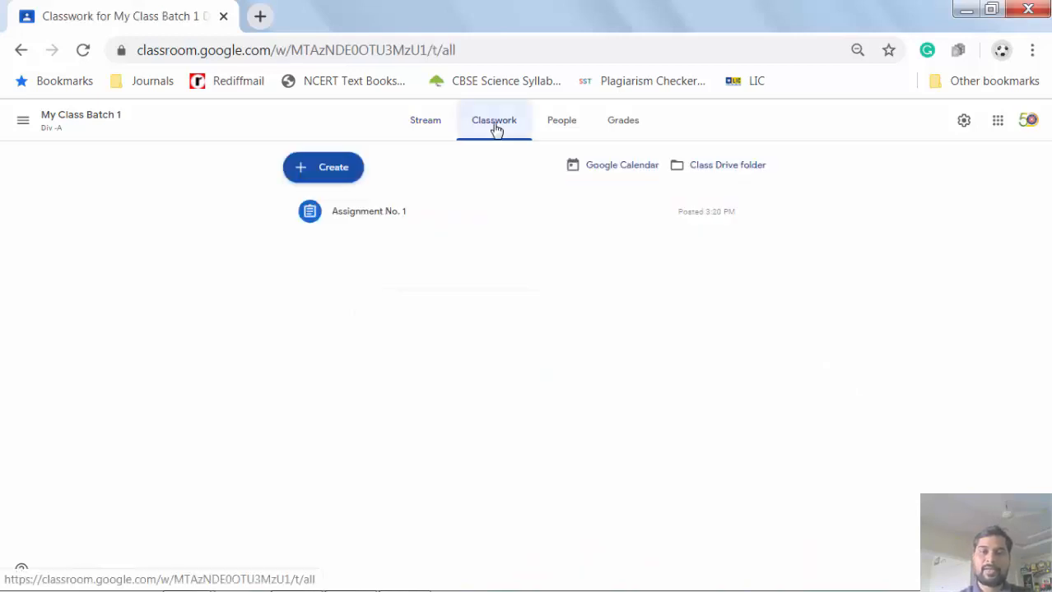
- Create a new material titled 'Environmental Awareness'
left_click(324, 168)
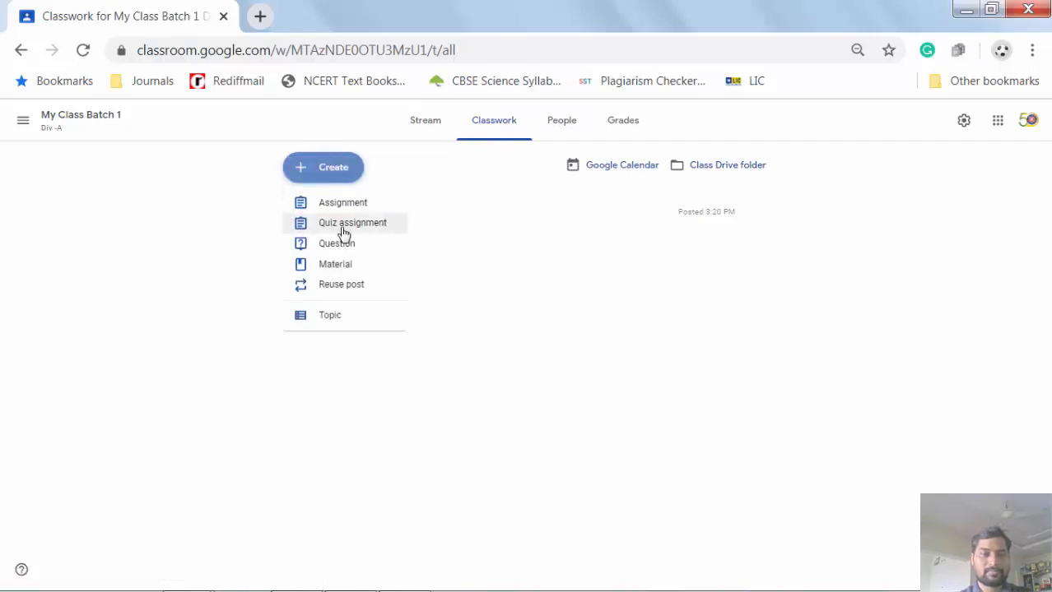
left_click(367, 269)
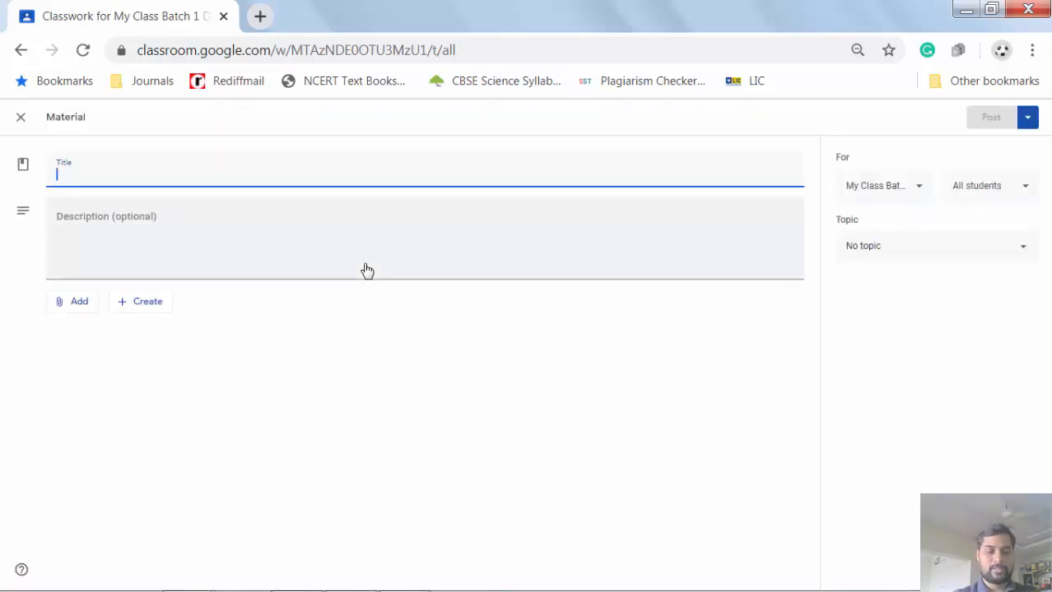
type("Study")
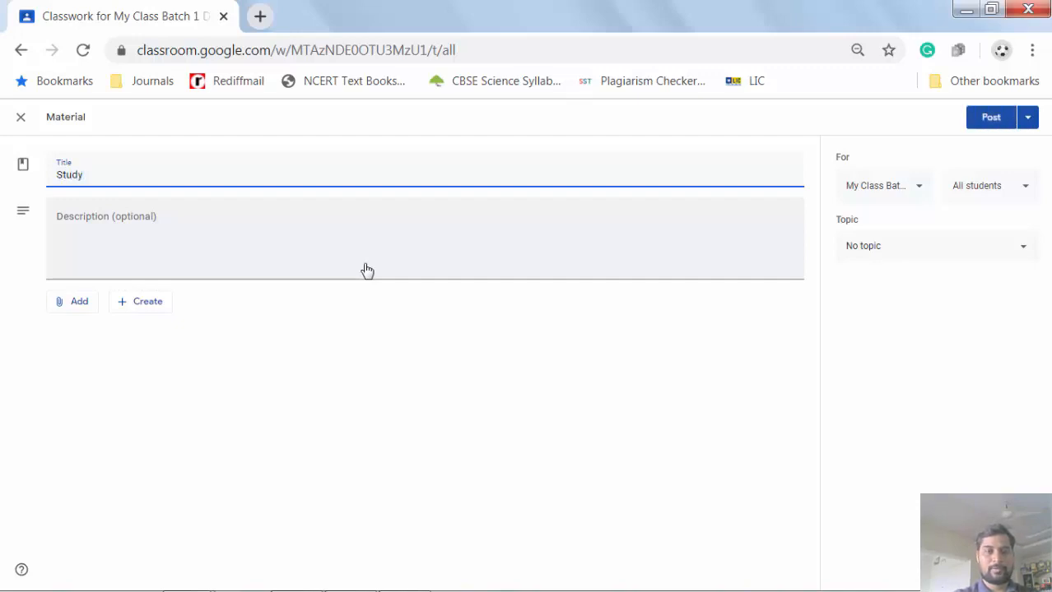
key("BackSpace")
key("BackSpace")
key("BackSpace")
key("BackSpace")
key("BackSpace")
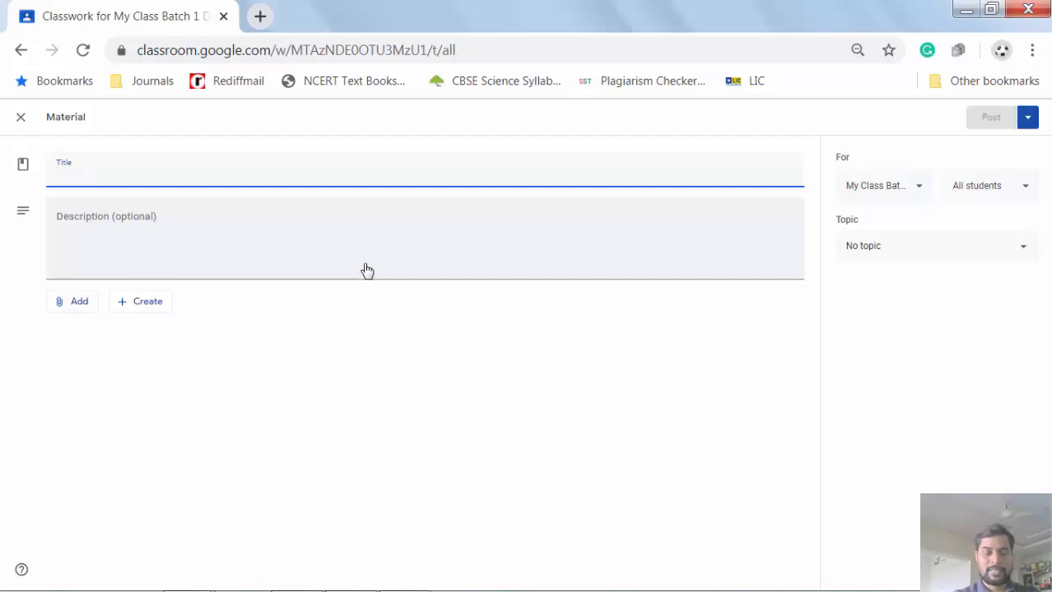
type("E")
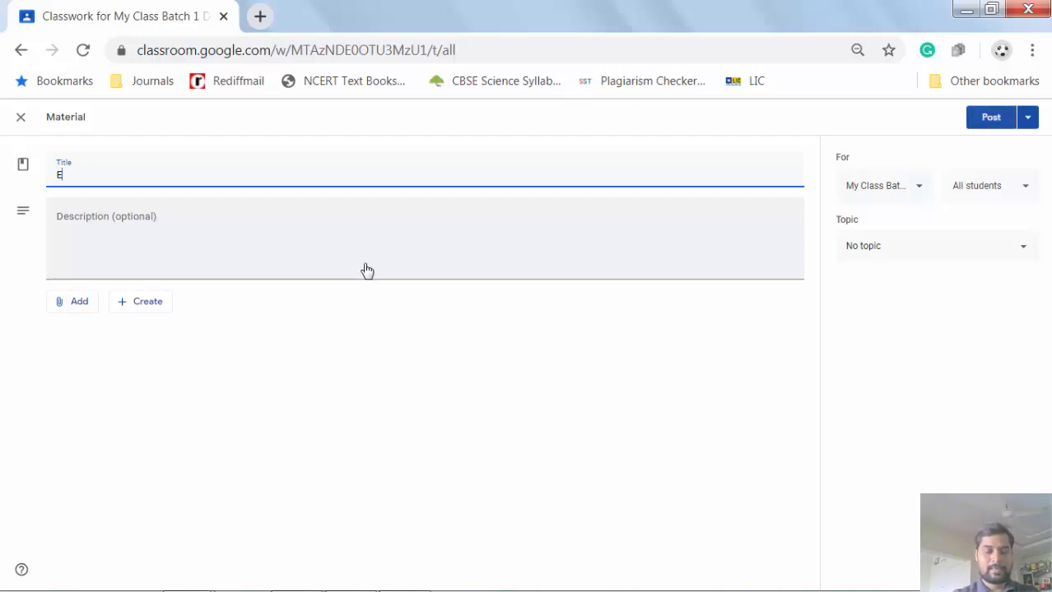
type("nvironm")
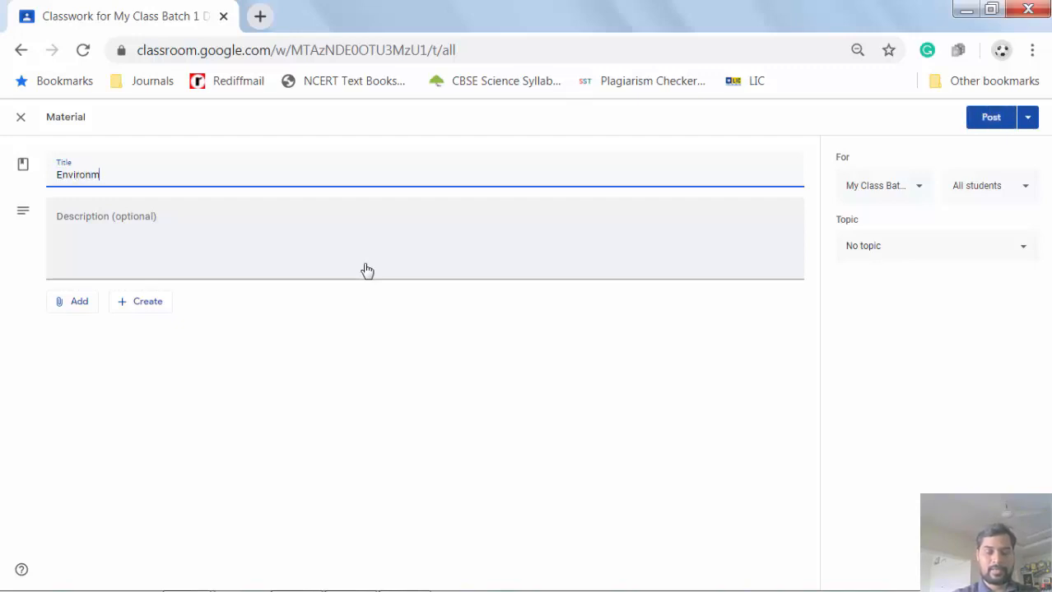
type("ental A")
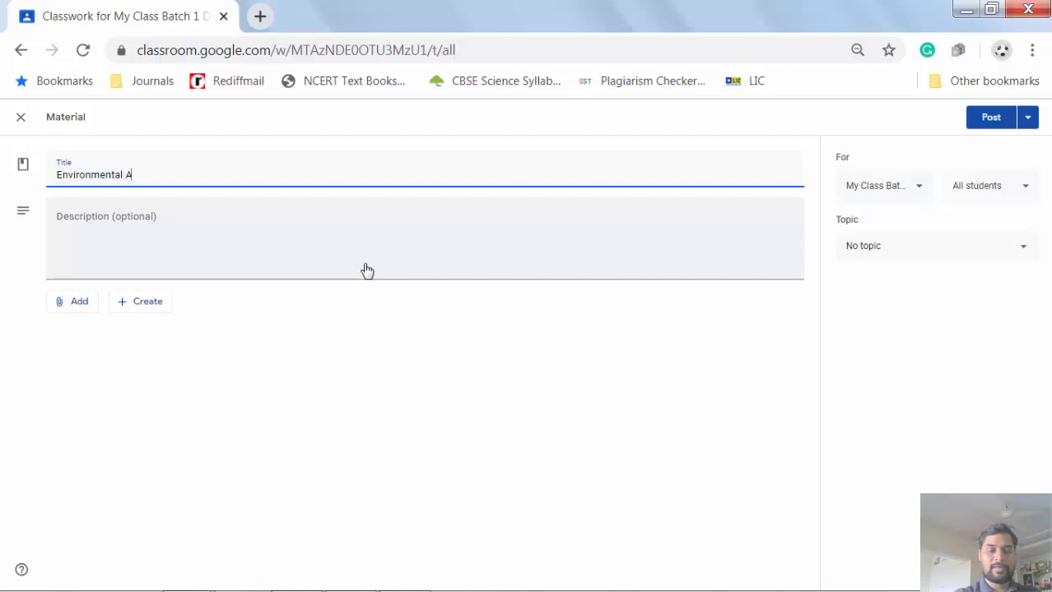
type("waren")
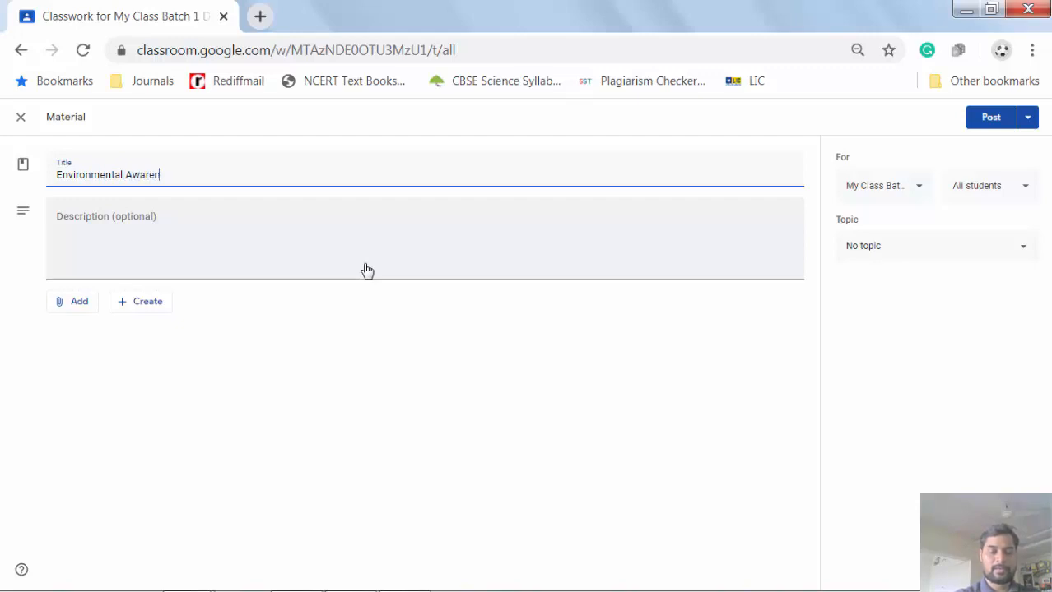
type("ess")
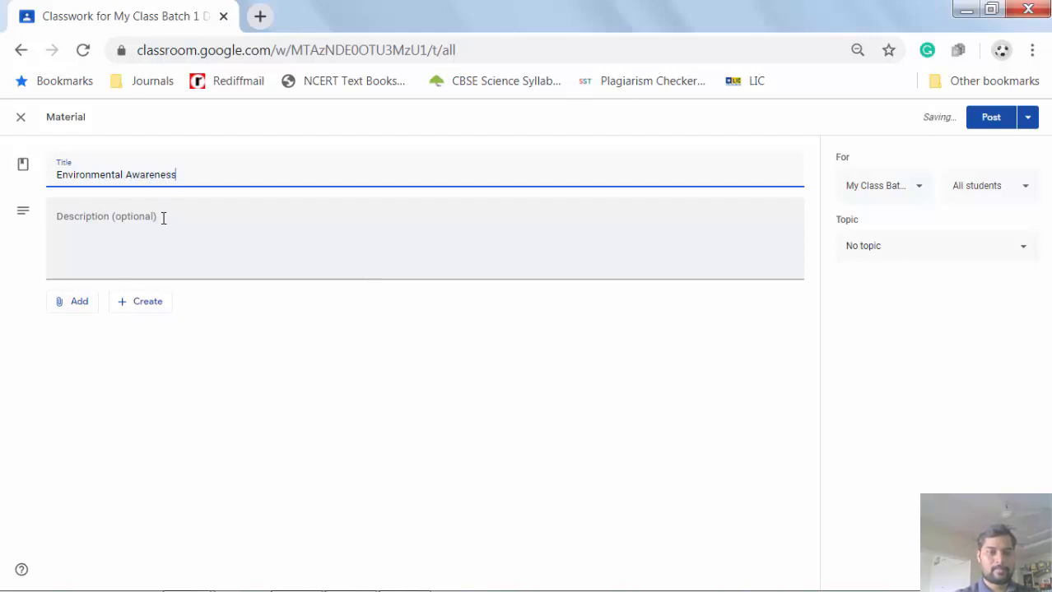
- Give the material the description 'Study very well'
left_click(163, 218)
type("S")
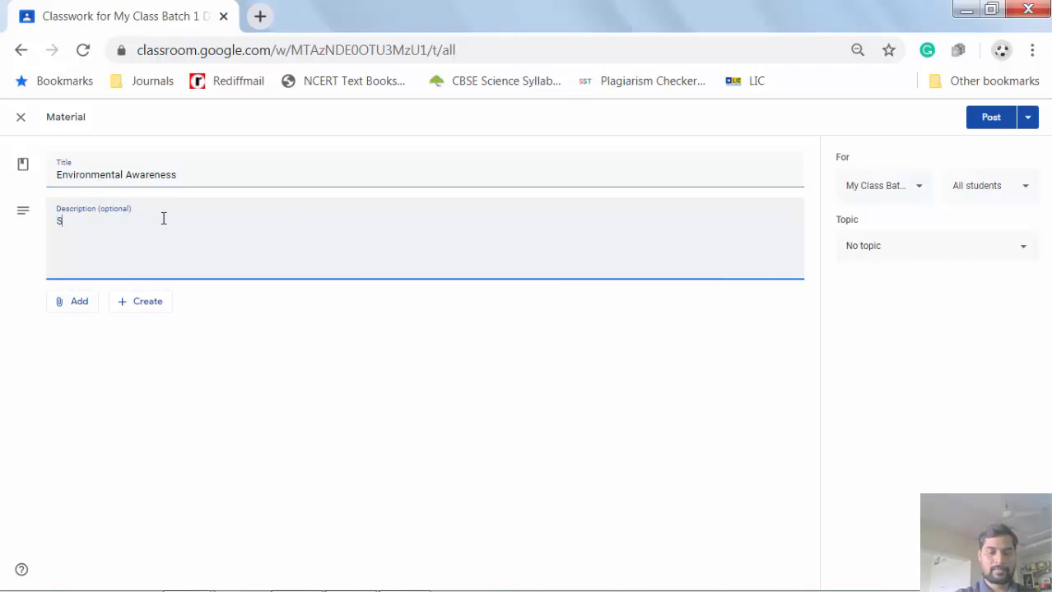
type("tudy")
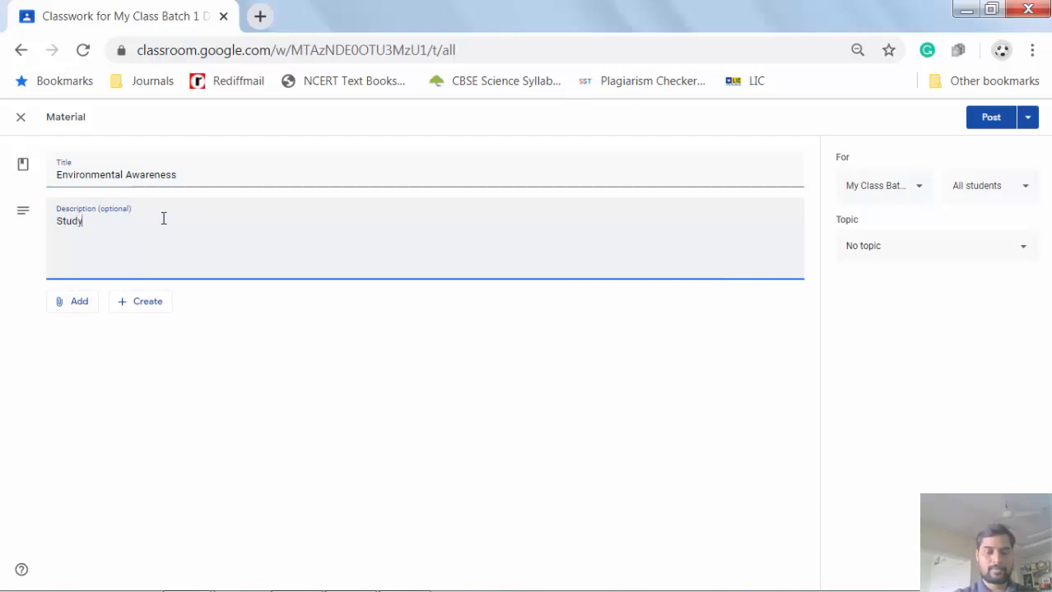
type(" ve")
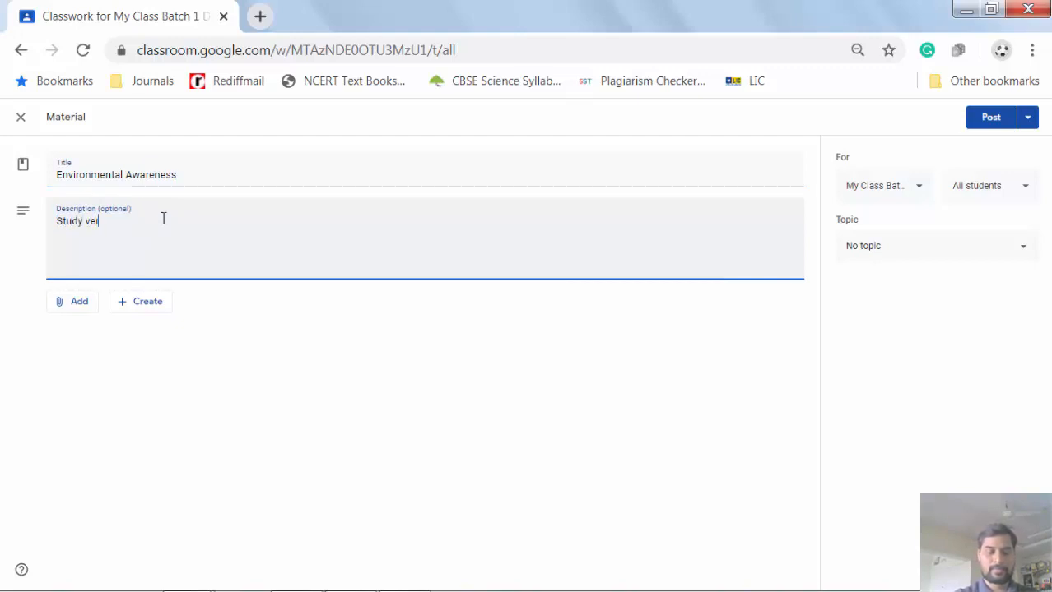
type("ry well")
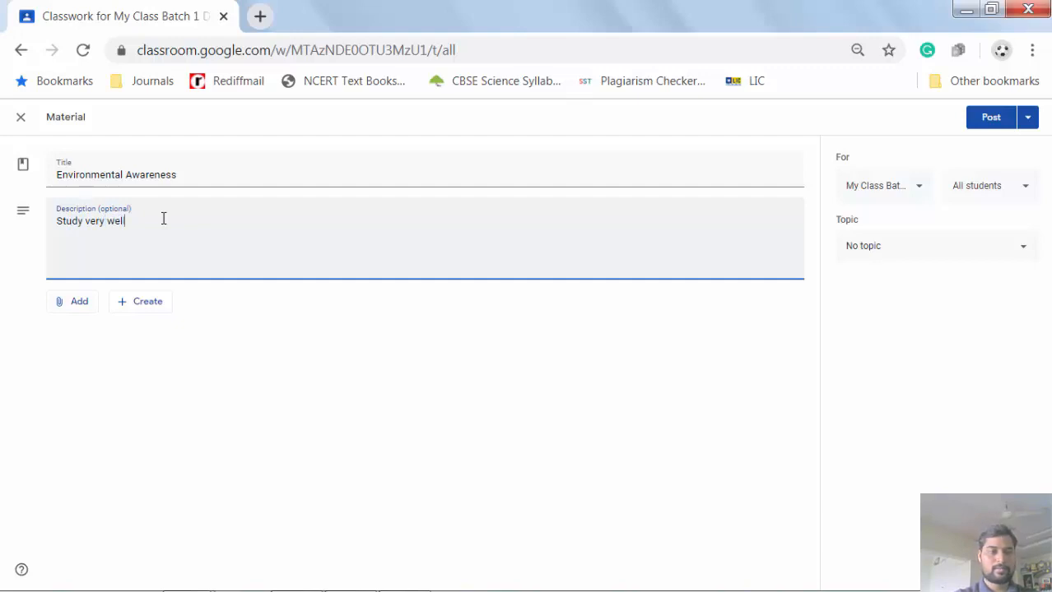
left_click(80, 308)
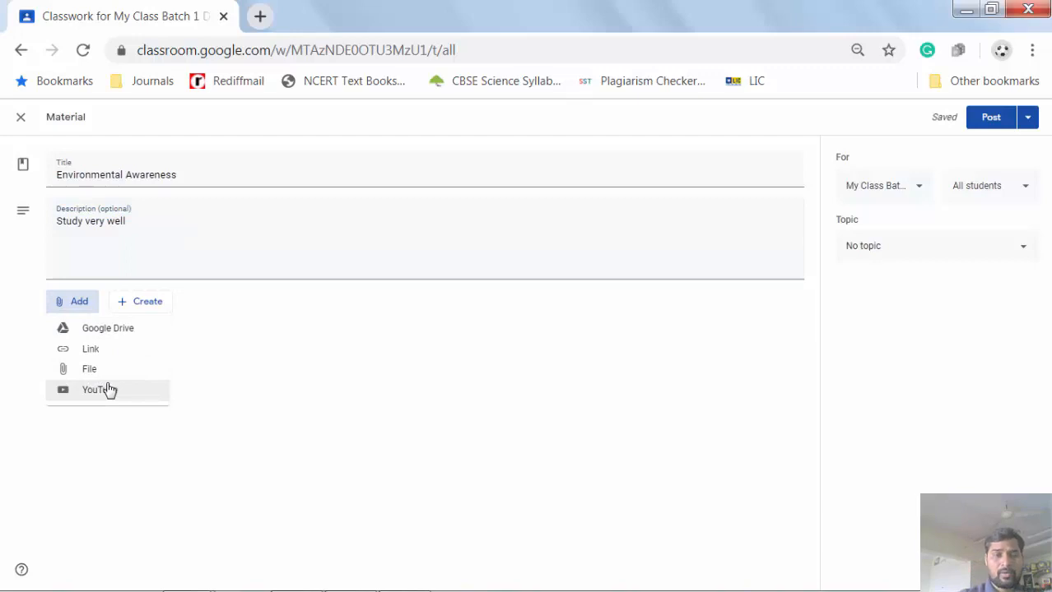
- Search YouTube for 'How to join google classroom' and attach the first video result
left_click(110, 390)
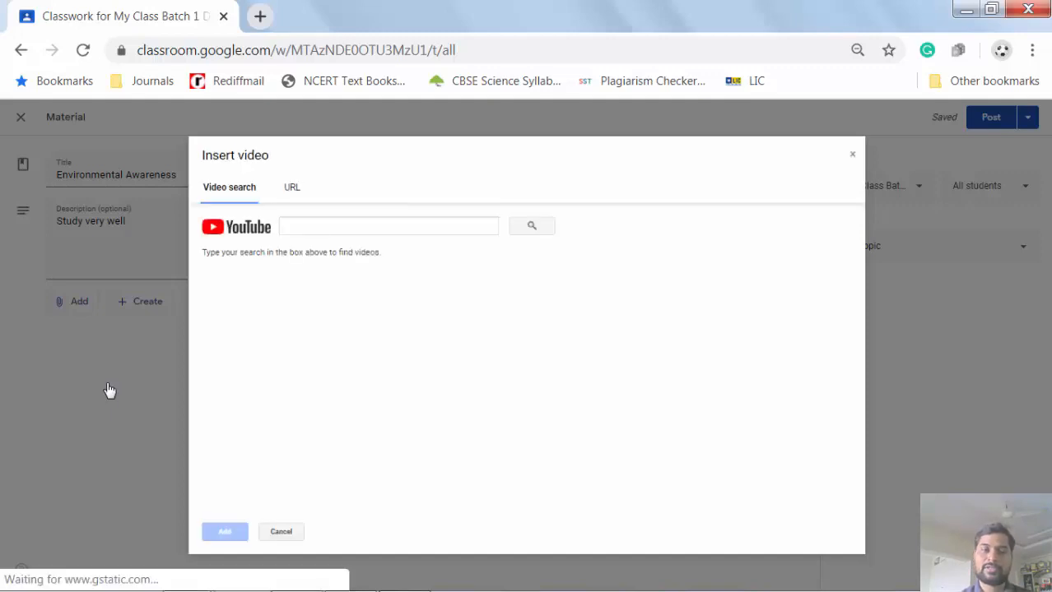
left_click(346, 225)
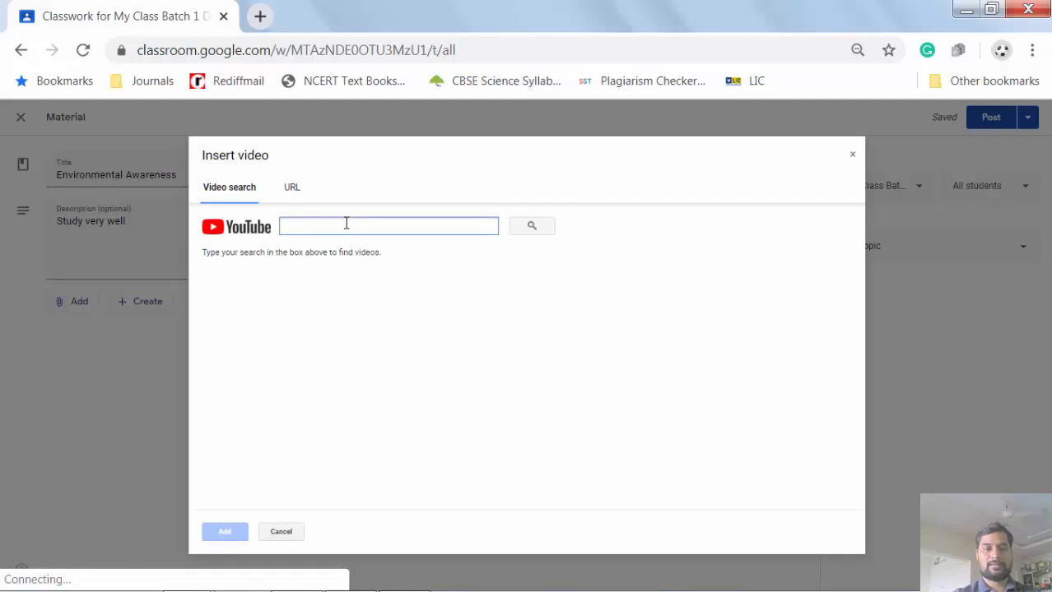
type("He")
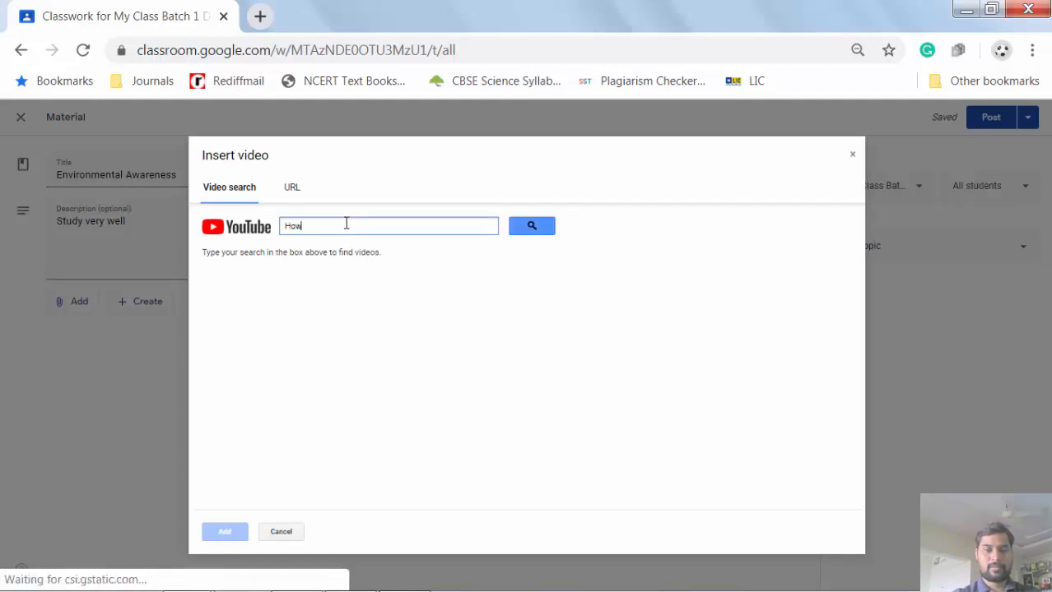
type("w to ")
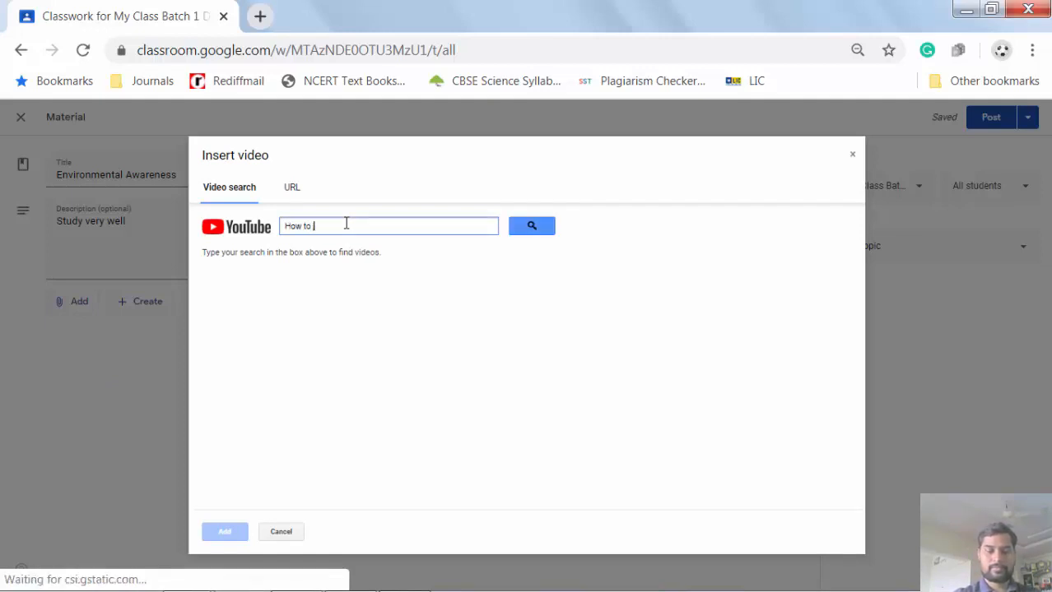
type("join google classroom")
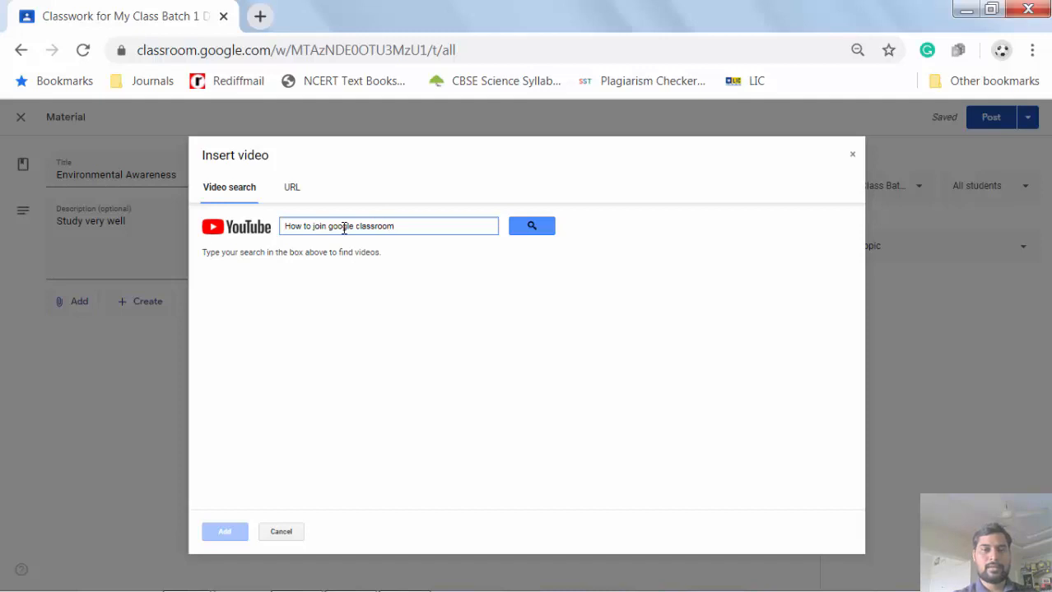
key("Return")
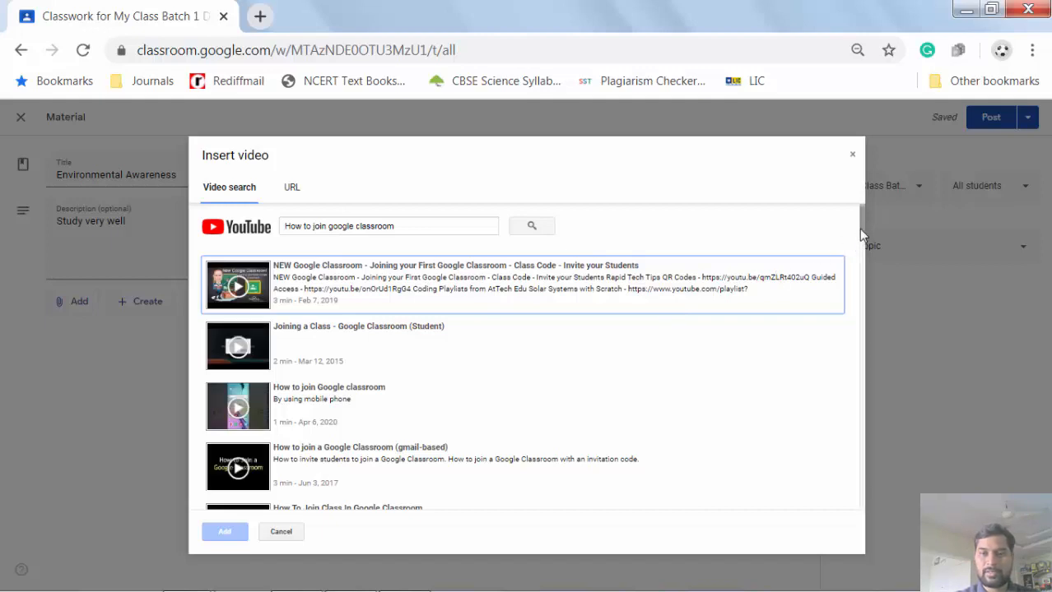
left_click_drag(857, 223, 898, 487)
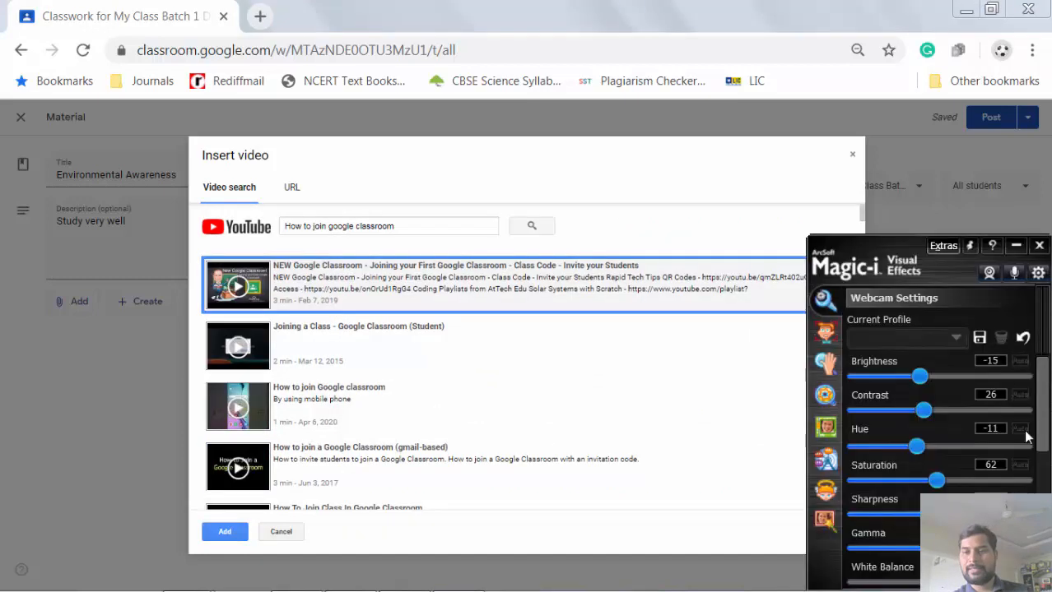
left_click(1038, 245)
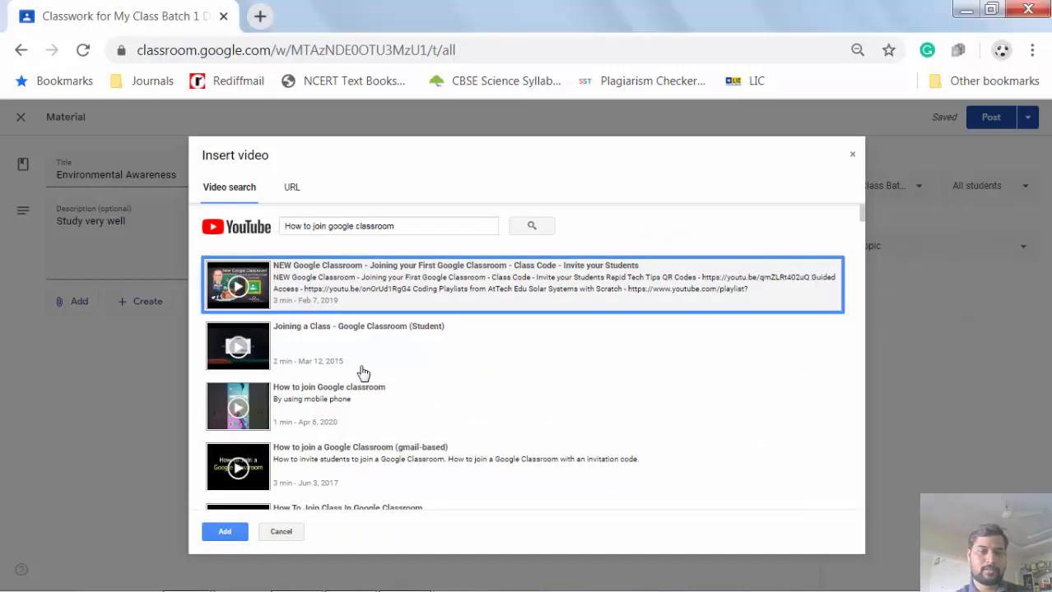
left_click(230, 535)
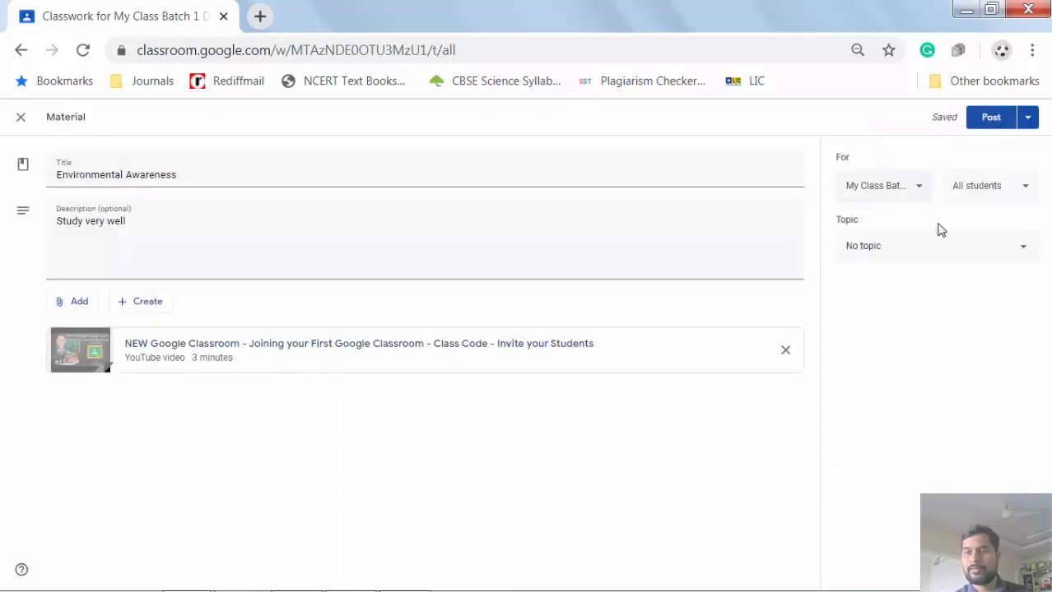
- Create the topic EVS for the material and post it to Classwork
left_click(1018, 246)
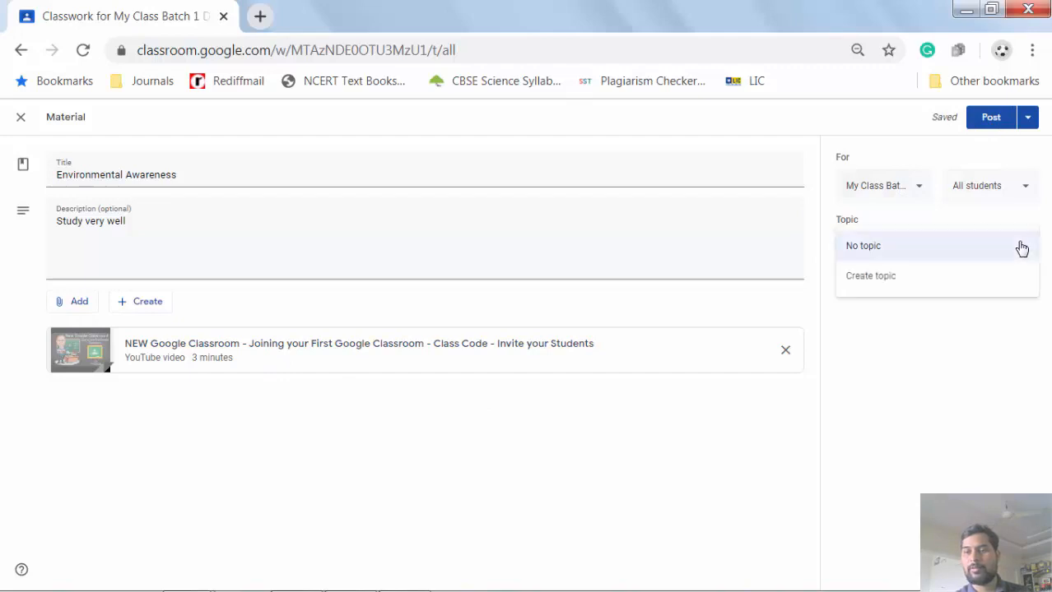
left_click(889, 284)
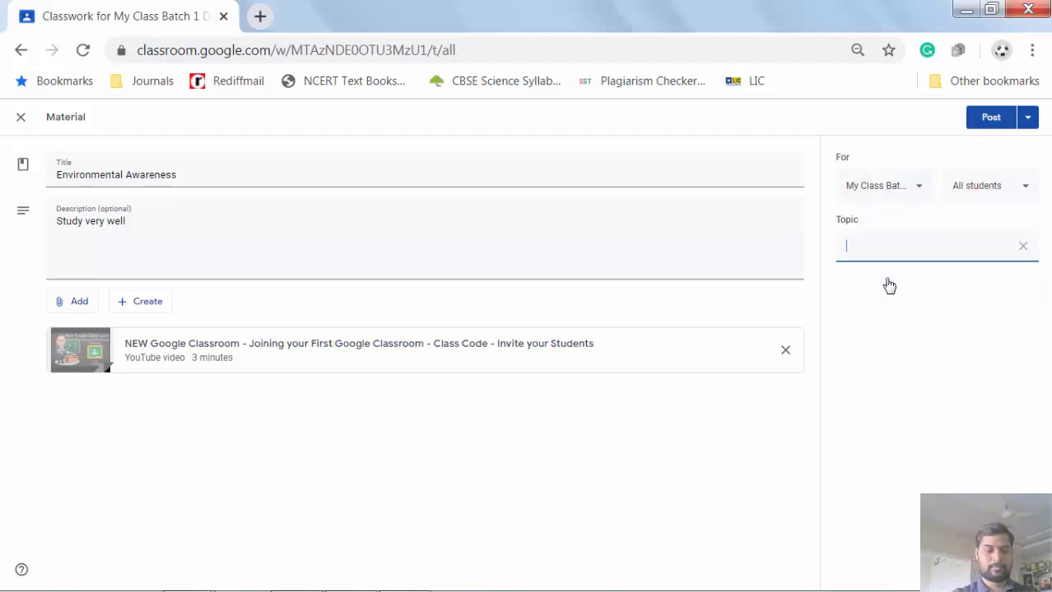
type("EVS")
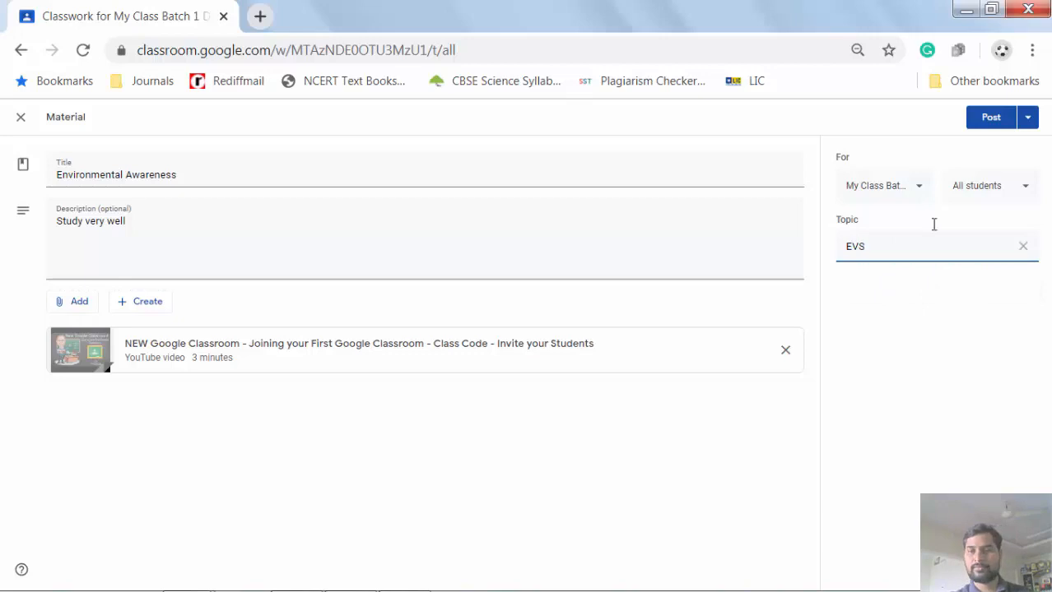
left_click(987, 117)
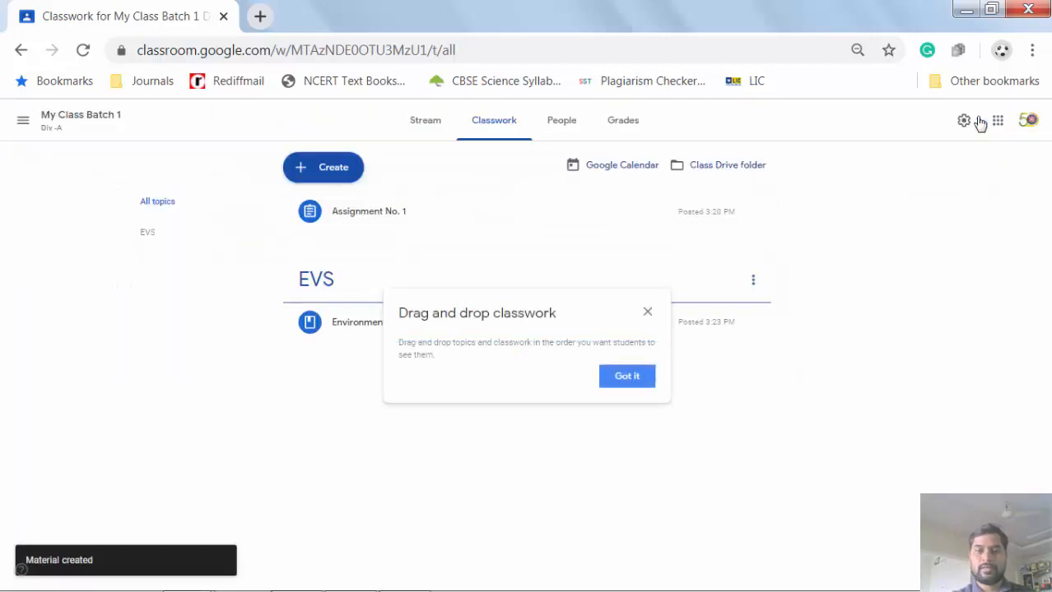
left_click(626, 384)
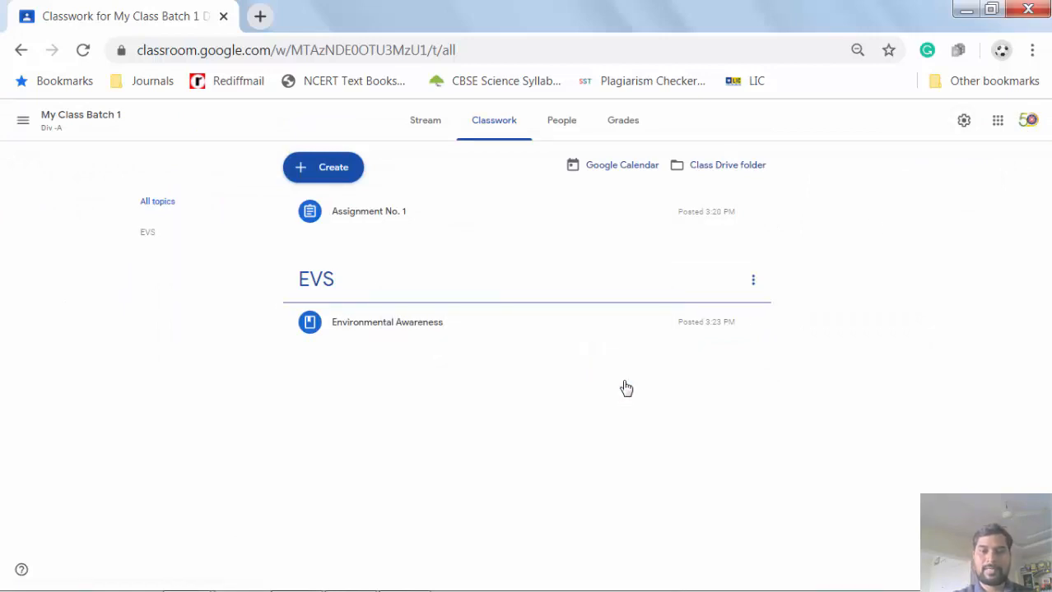